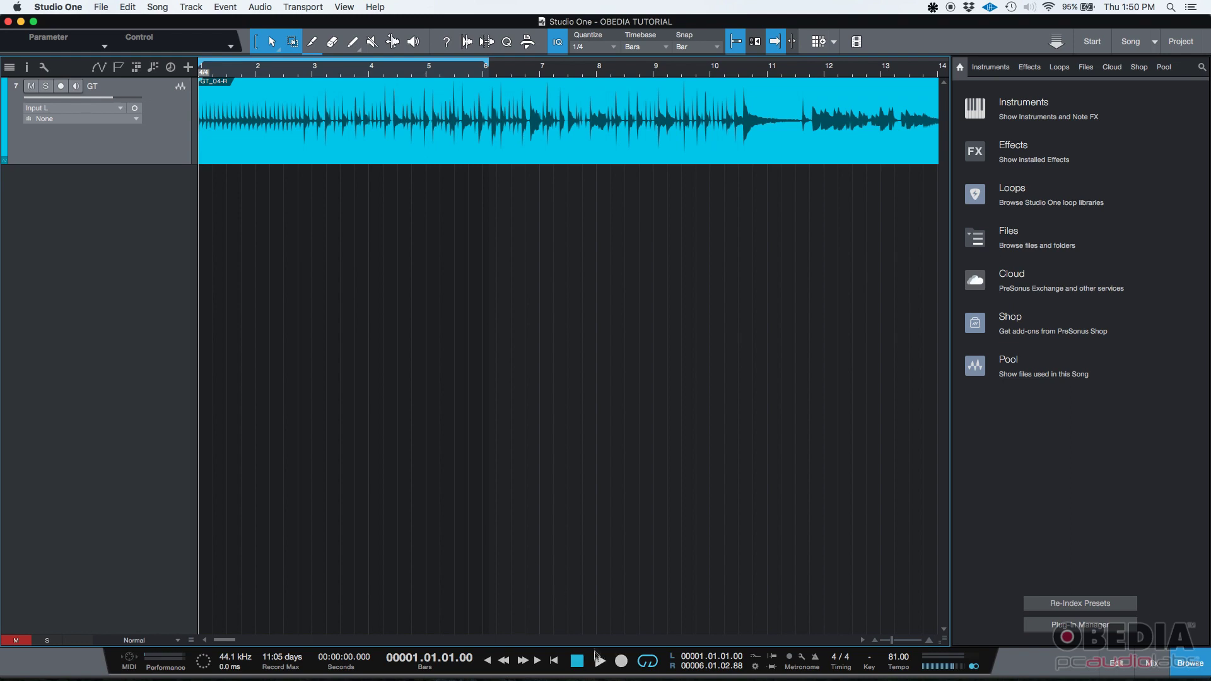
Play back the GT guitar track, stop it, rewind to the start, and toggle the browser panel.
left_click(600, 661)
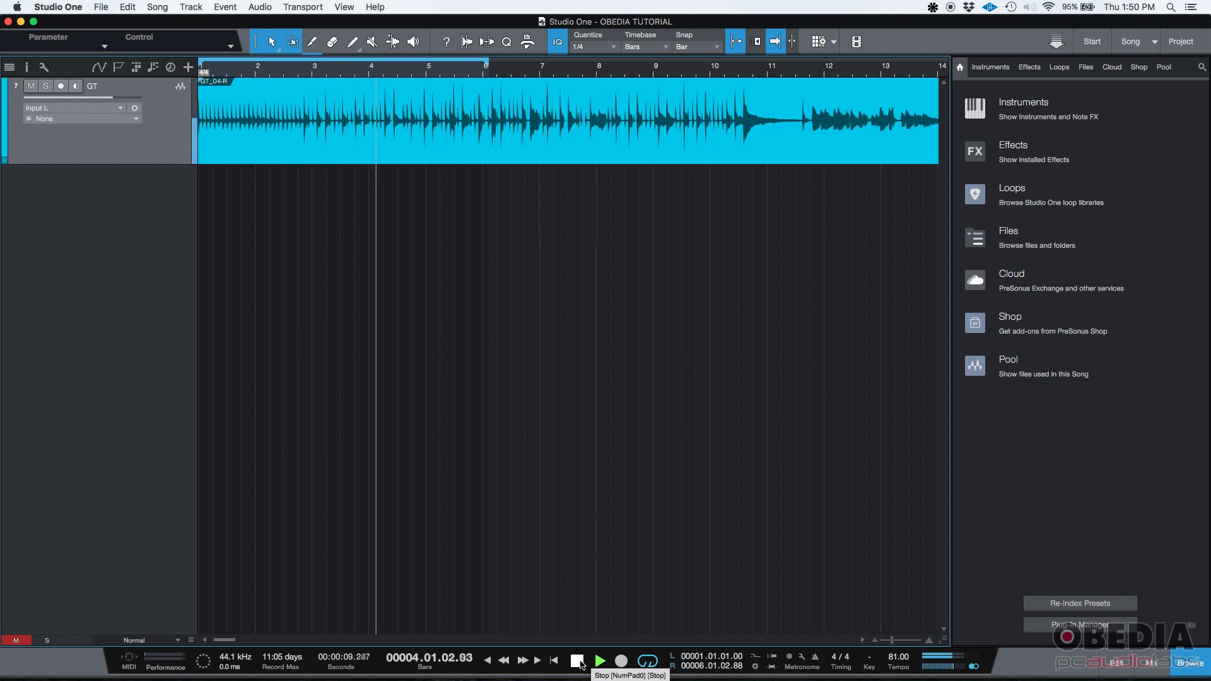
left_click(578, 662)
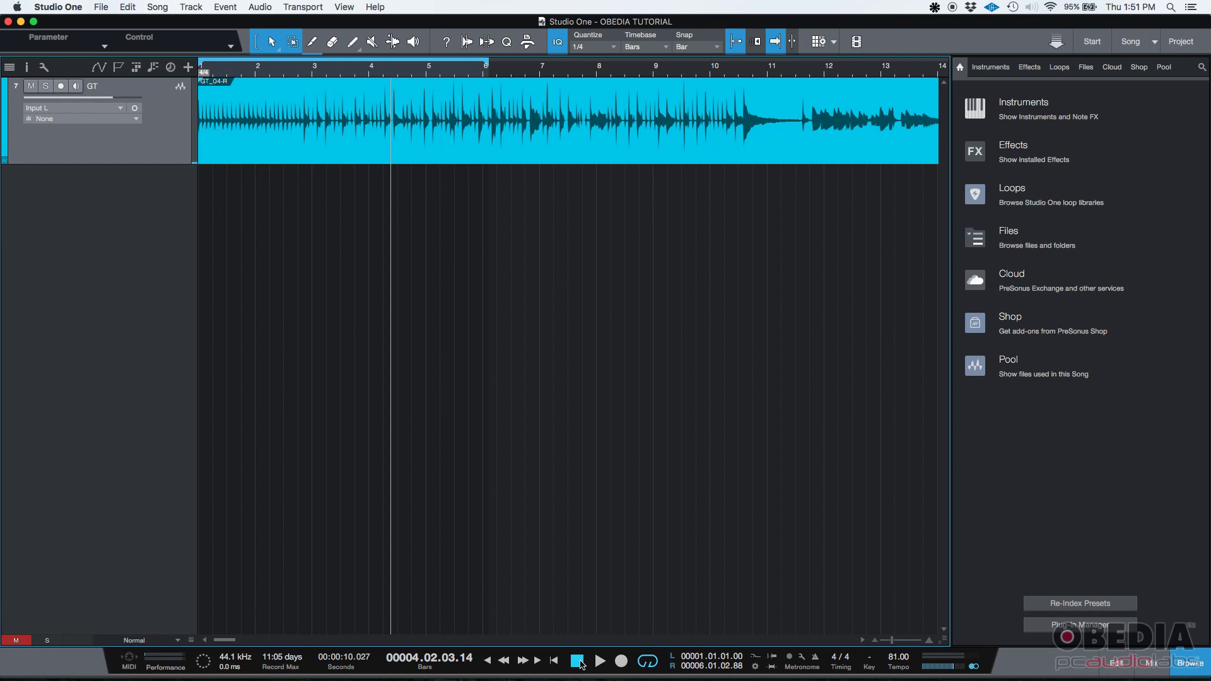
left_click(580, 664)
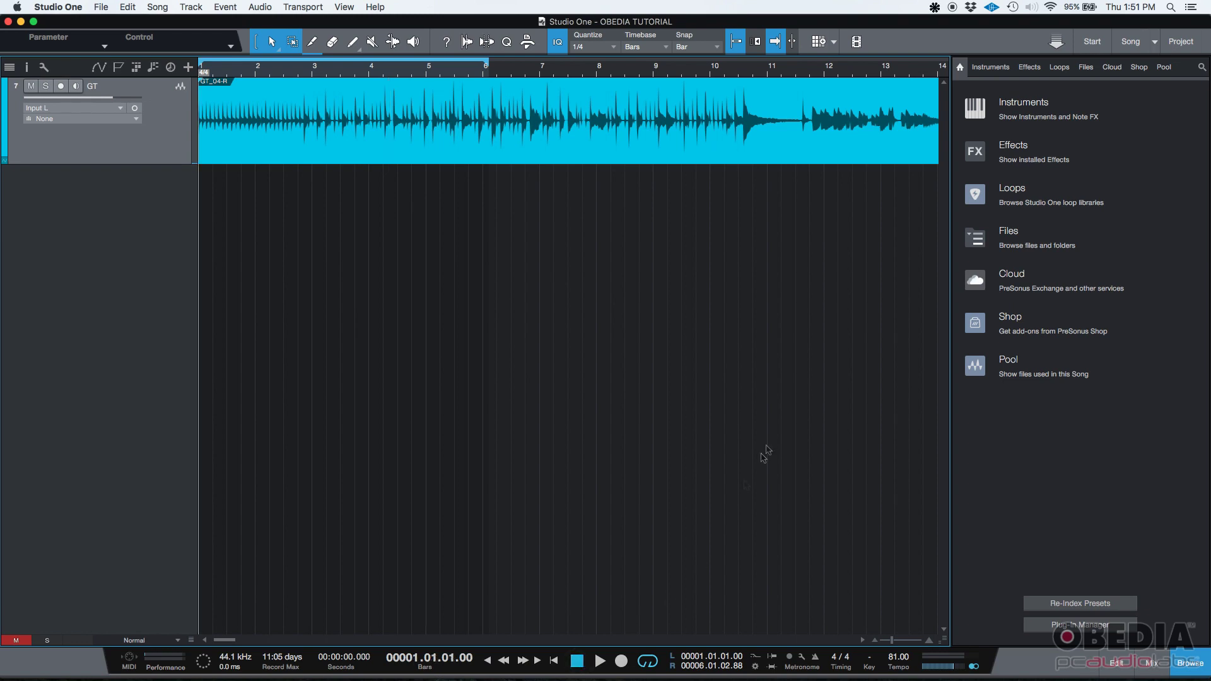
left_click(1197, 663)
left_click(1191, 667)
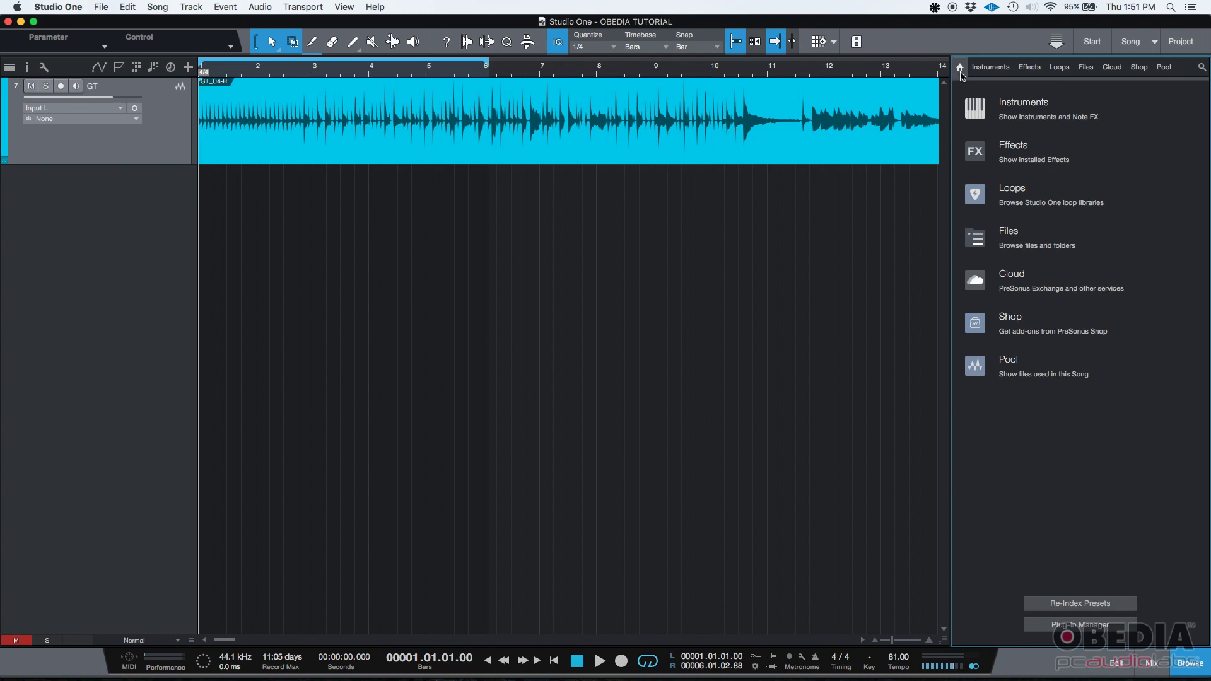
In the Effects browser, expand PreSonus and select Pedalboard to show its presets.
left_click(1026, 68)
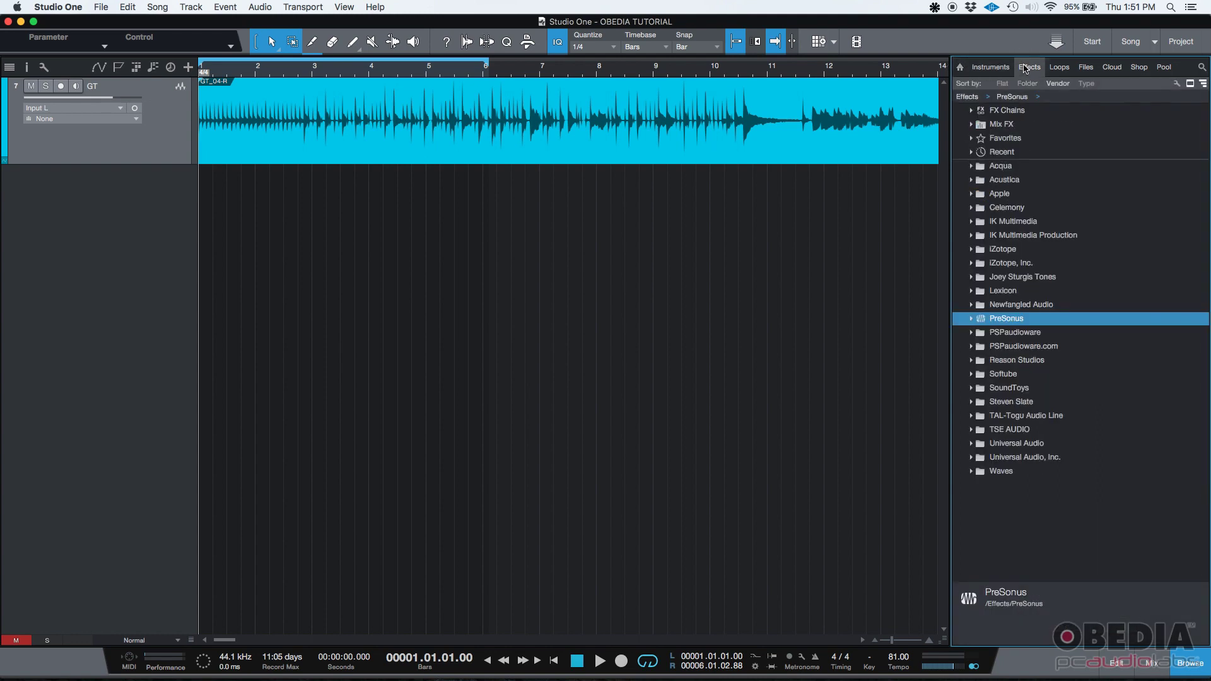
left_click(971, 319)
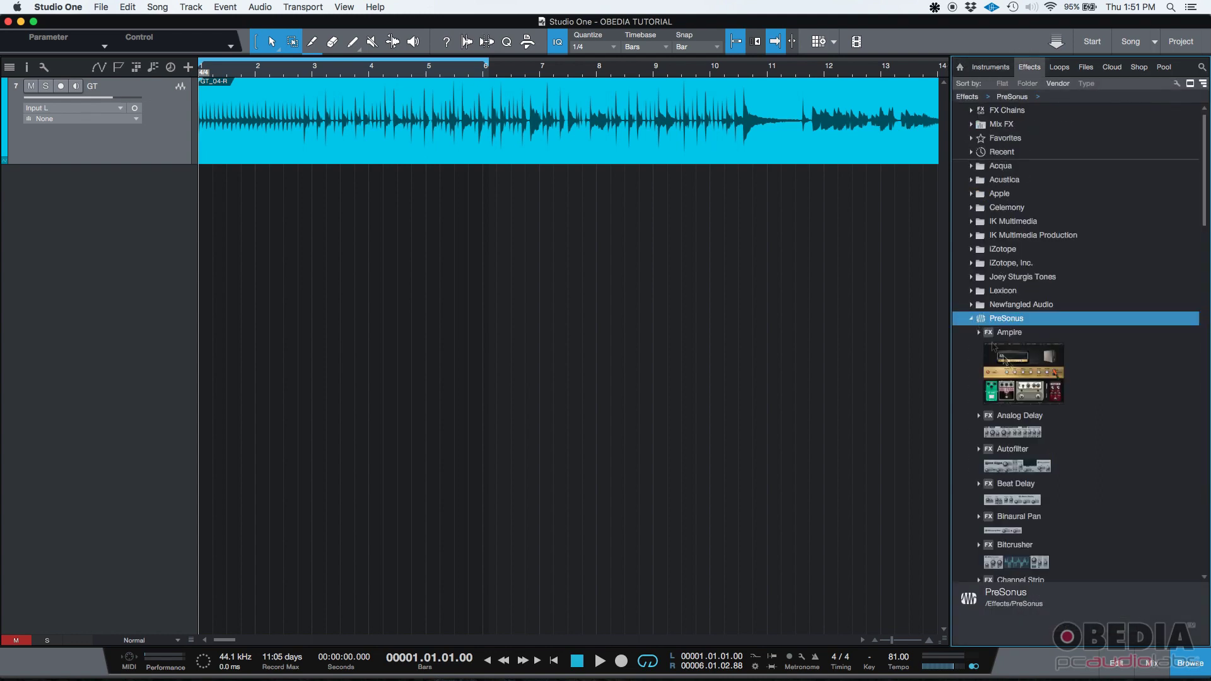
scroll(1023, 378, "down", 2)
scroll(1022, 380, "down", 10)
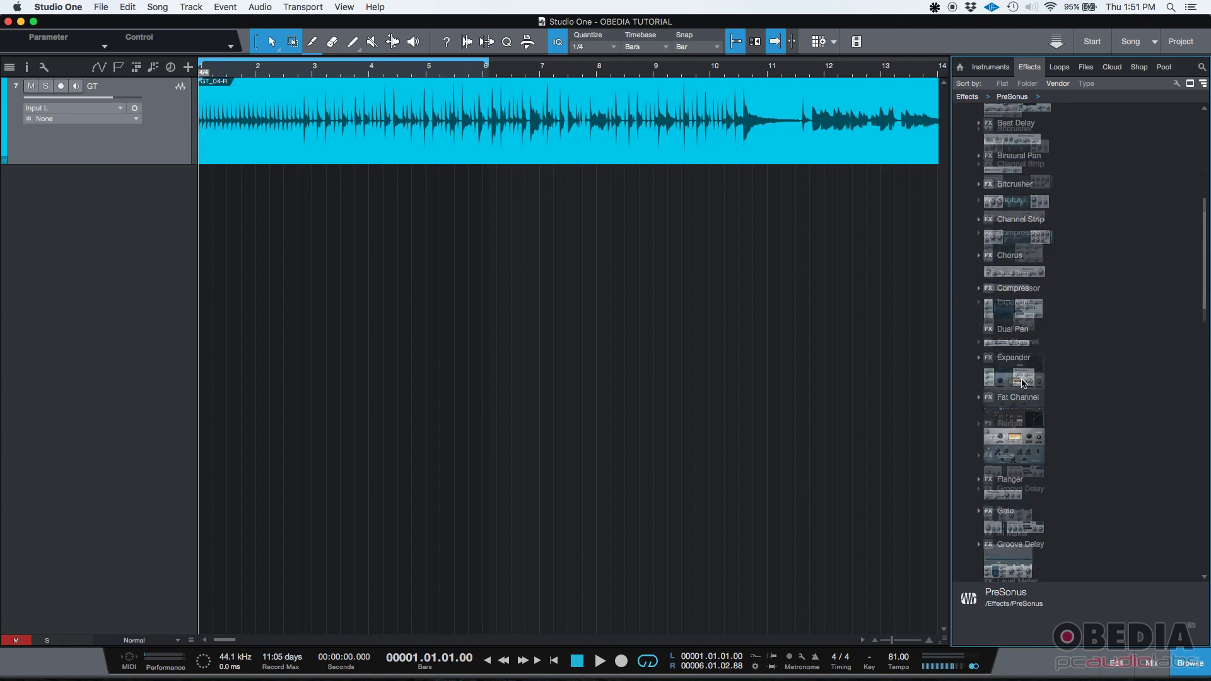
scroll(1022, 383, "down", 8)
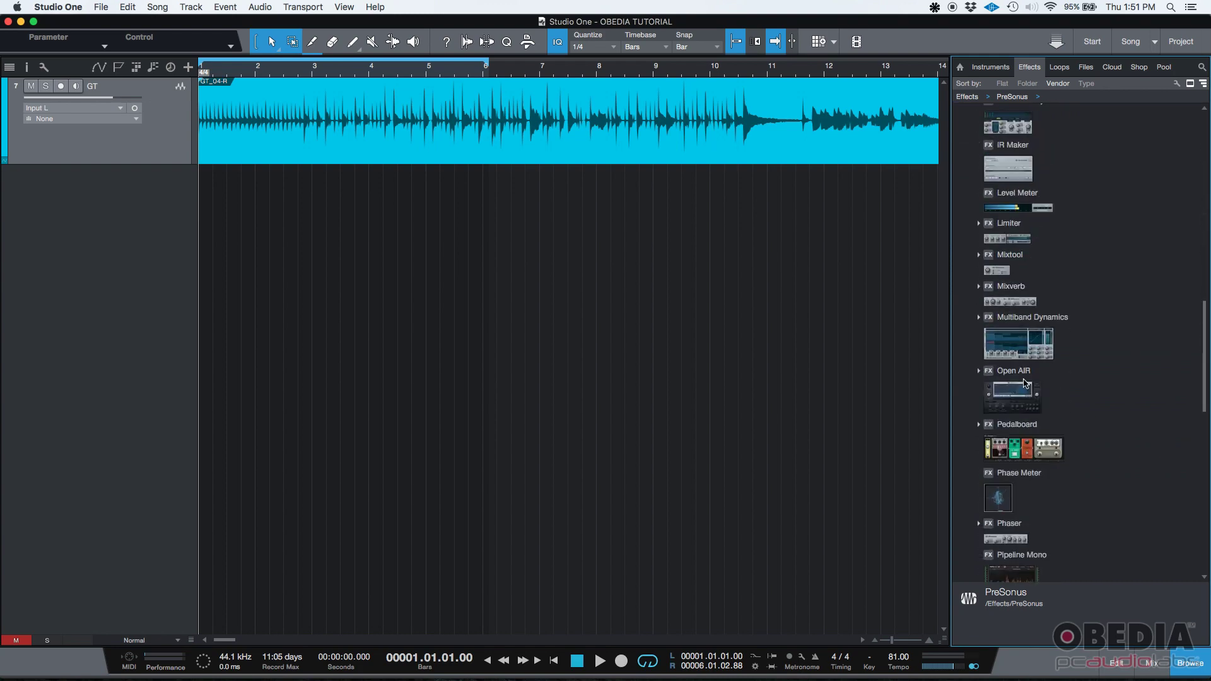
left_click(1019, 449)
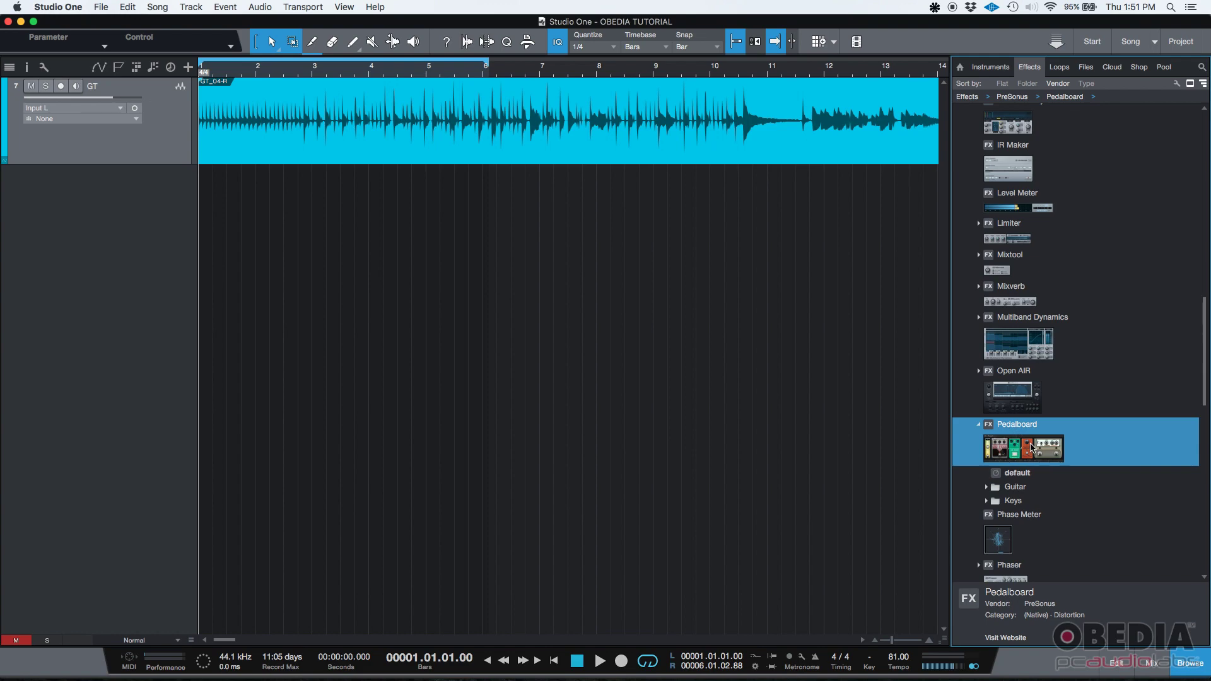
scroll(1028, 378, "up", 15)
left_click(1013, 331)
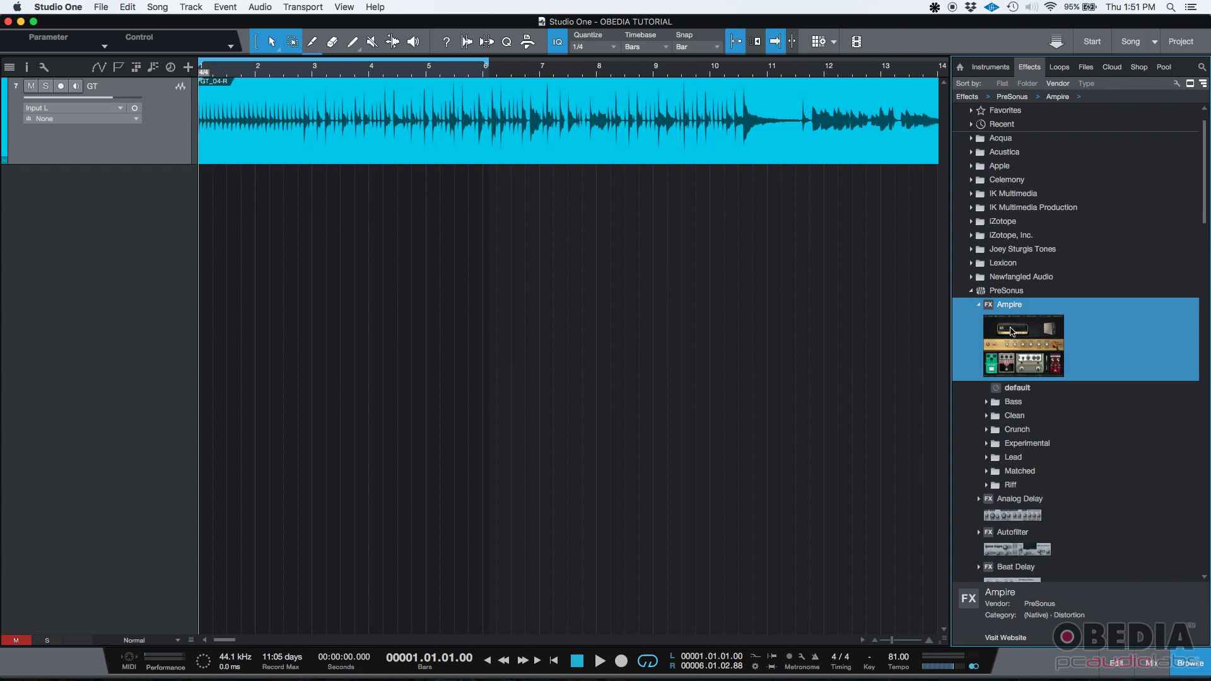
scroll(1009, 357, "down", 10)
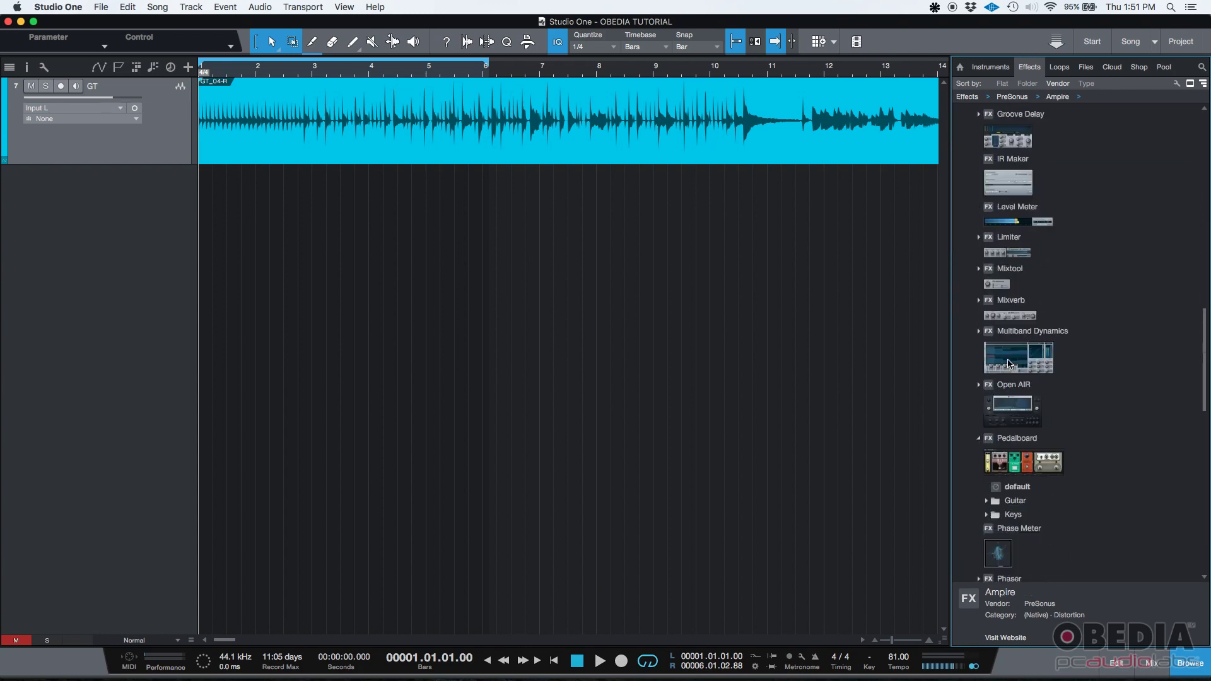
left_click(1021, 463)
Drop Pedalboard onto the GT track as an insert and move its window below the waveform.
left_click_drag(1021, 462, 325, 114)
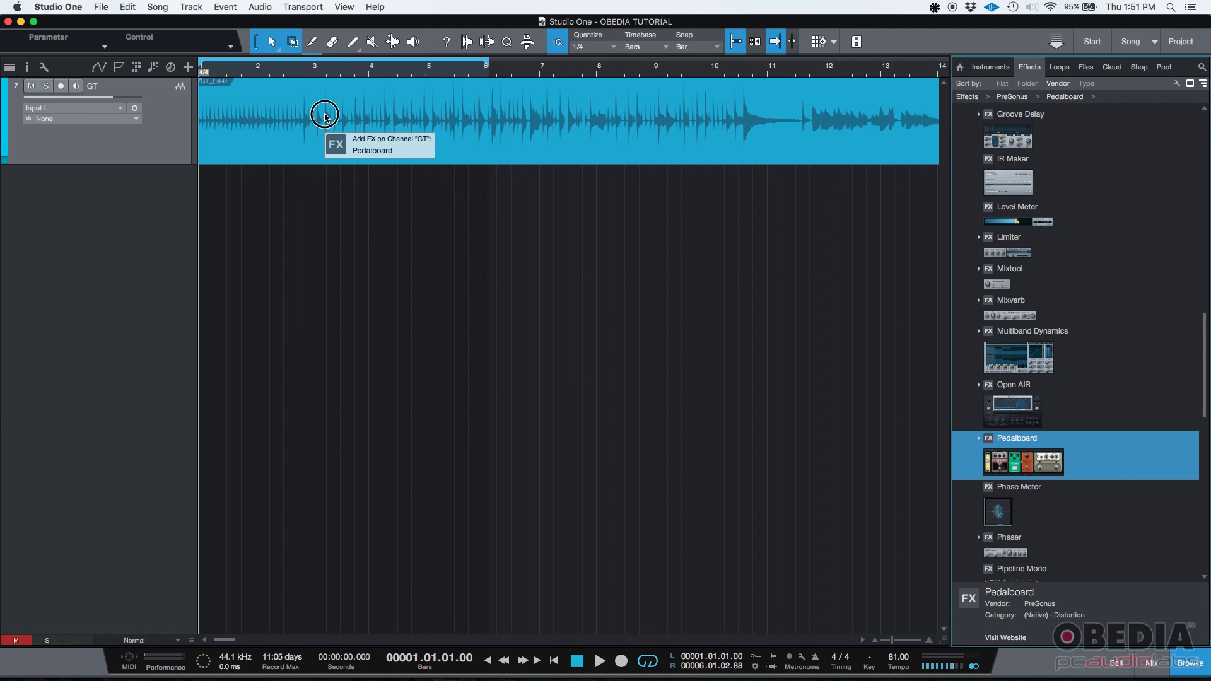
left_click_drag(325, 115, 325, 115)
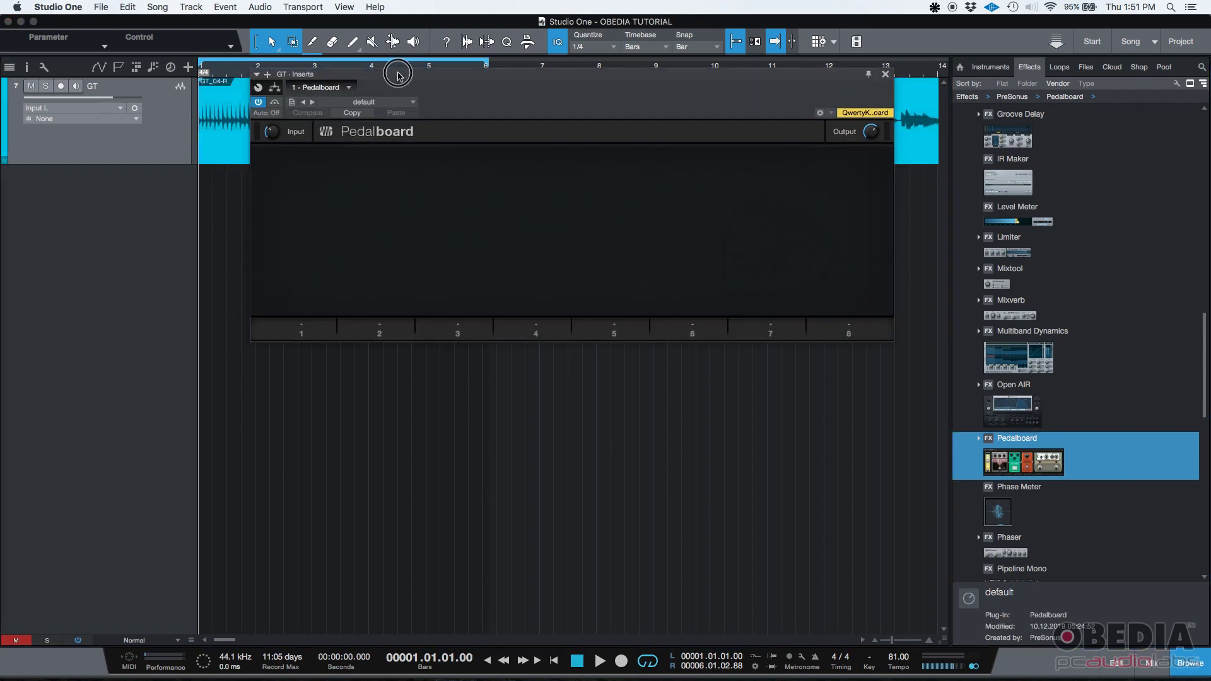
left_click_drag(398, 76, 392, 275)
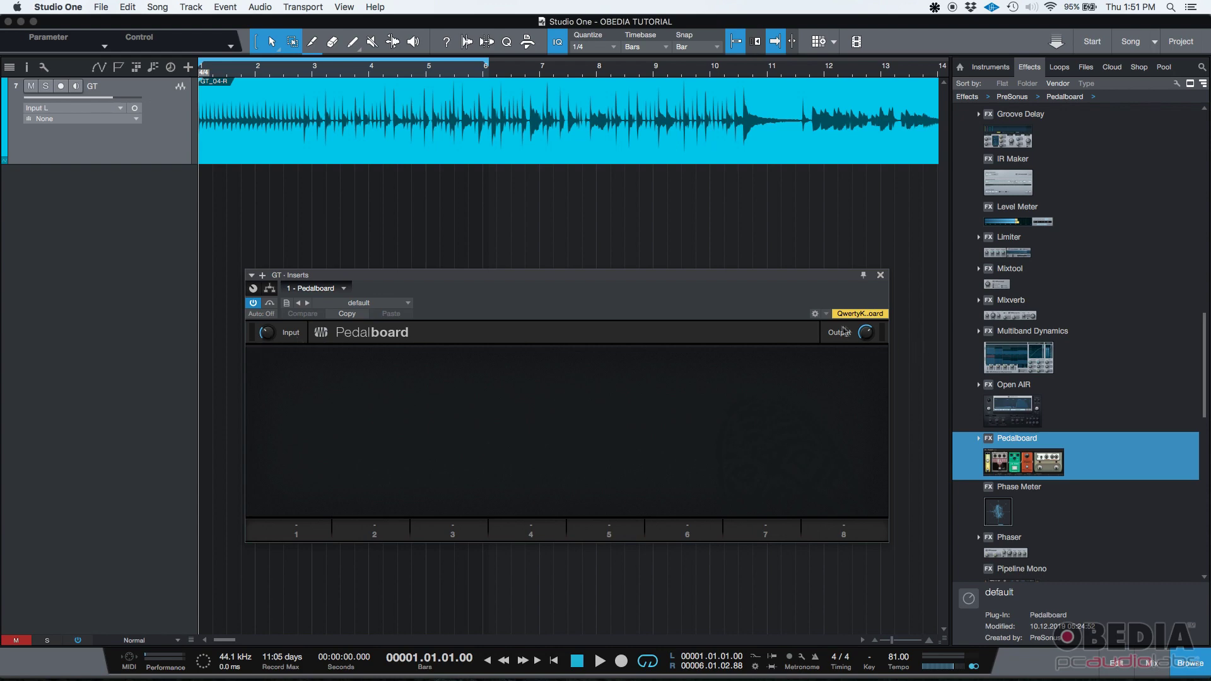
mouse_move(870, 339)
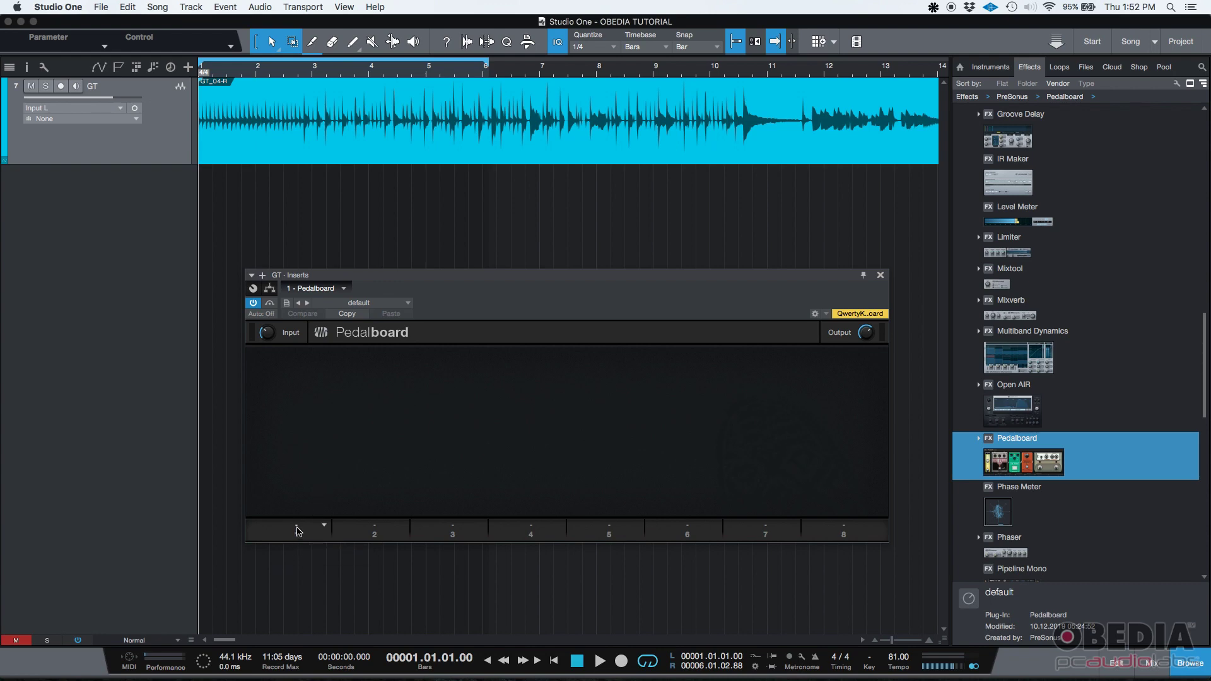
Load a Delay pedal into Pedalboard's first slot.
left_click(297, 531)
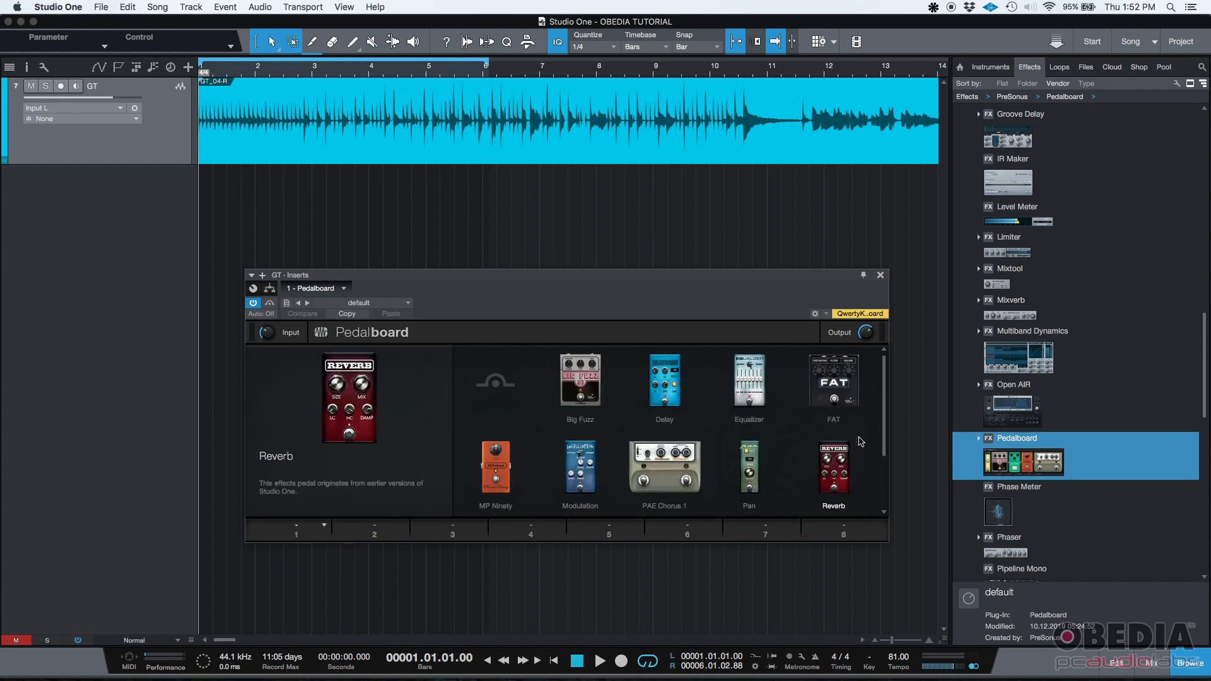
left_click_drag(884, 410, 890, 481)
scroll(789, 435, "up", 1)
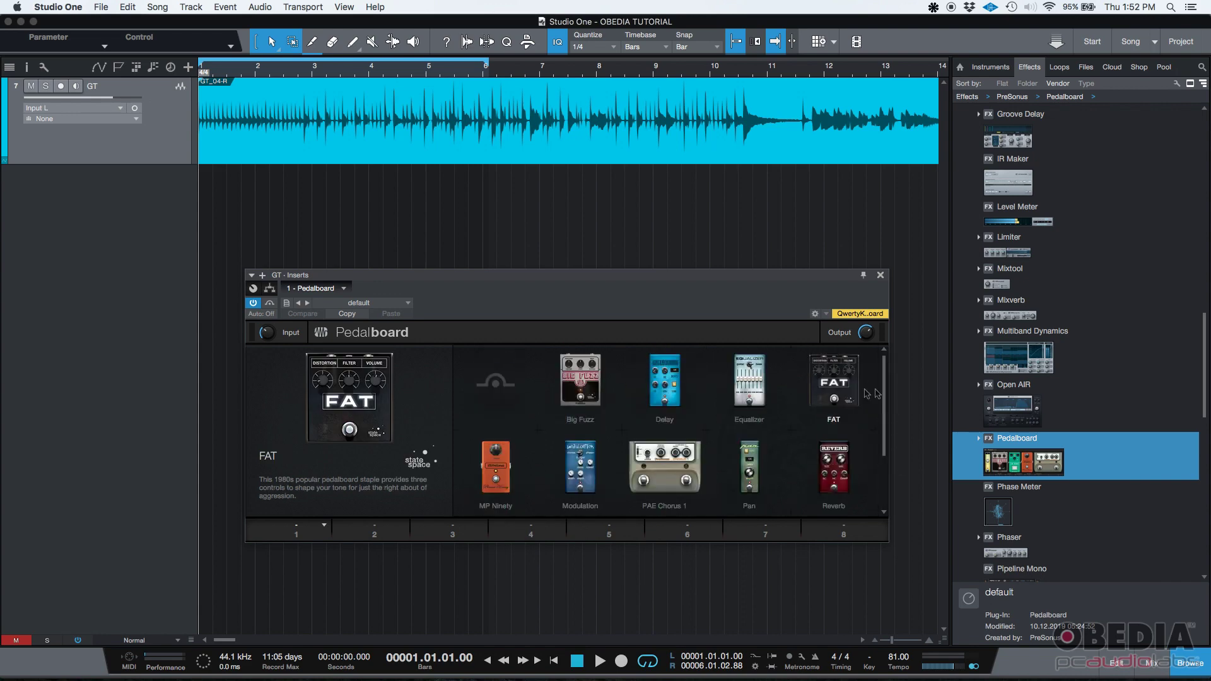
left_click(667, 381)
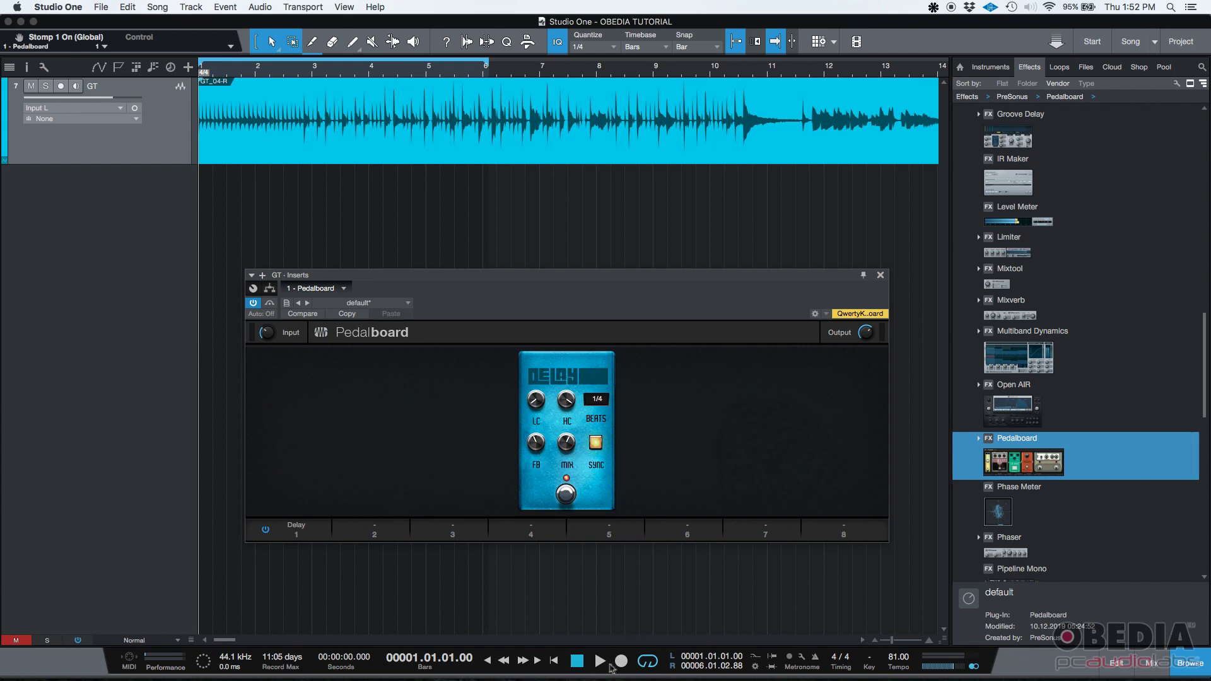
During playback, set the Delay's feedback to 6% and its time to 1/4 notes.
left_click(600, 661)
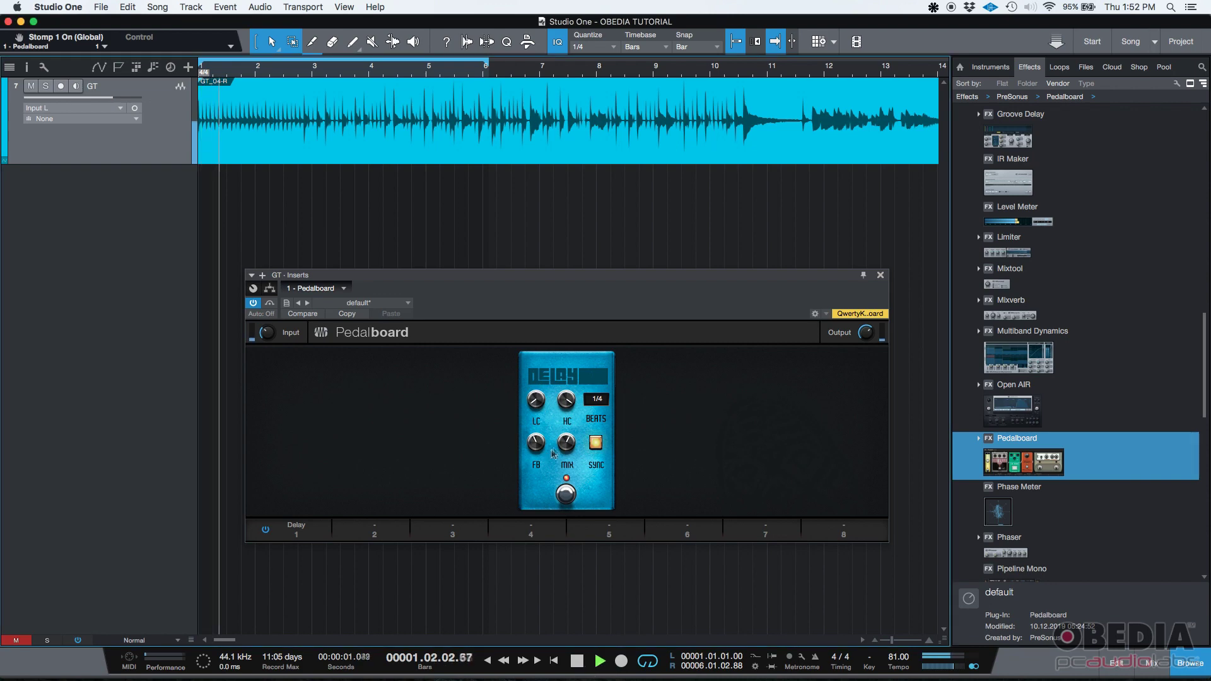
left_click_drag(566, 456, 566, 459)
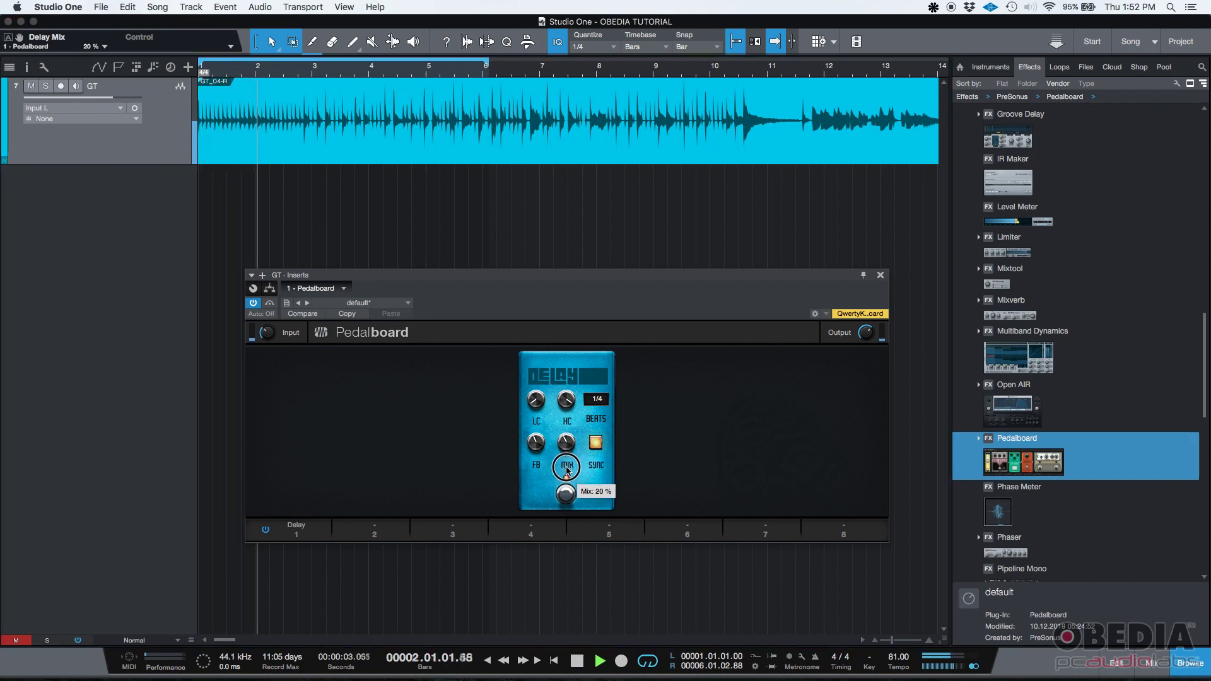
mouse_move(534, 396)
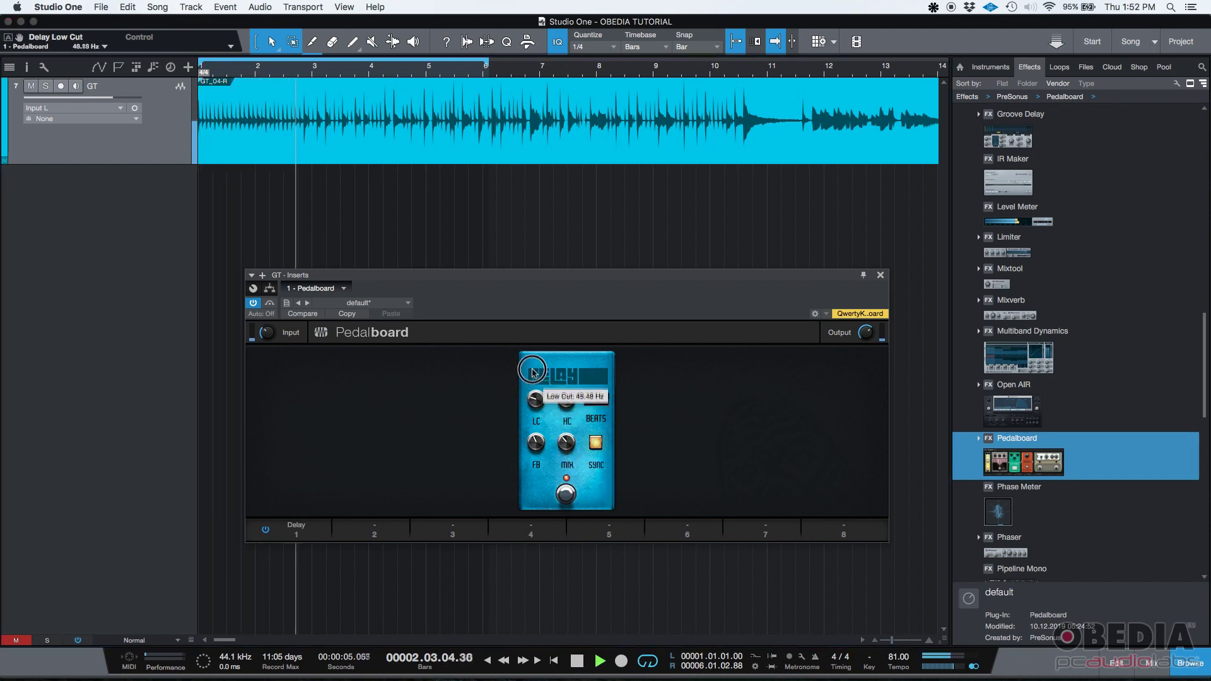
left_click(595, 402)
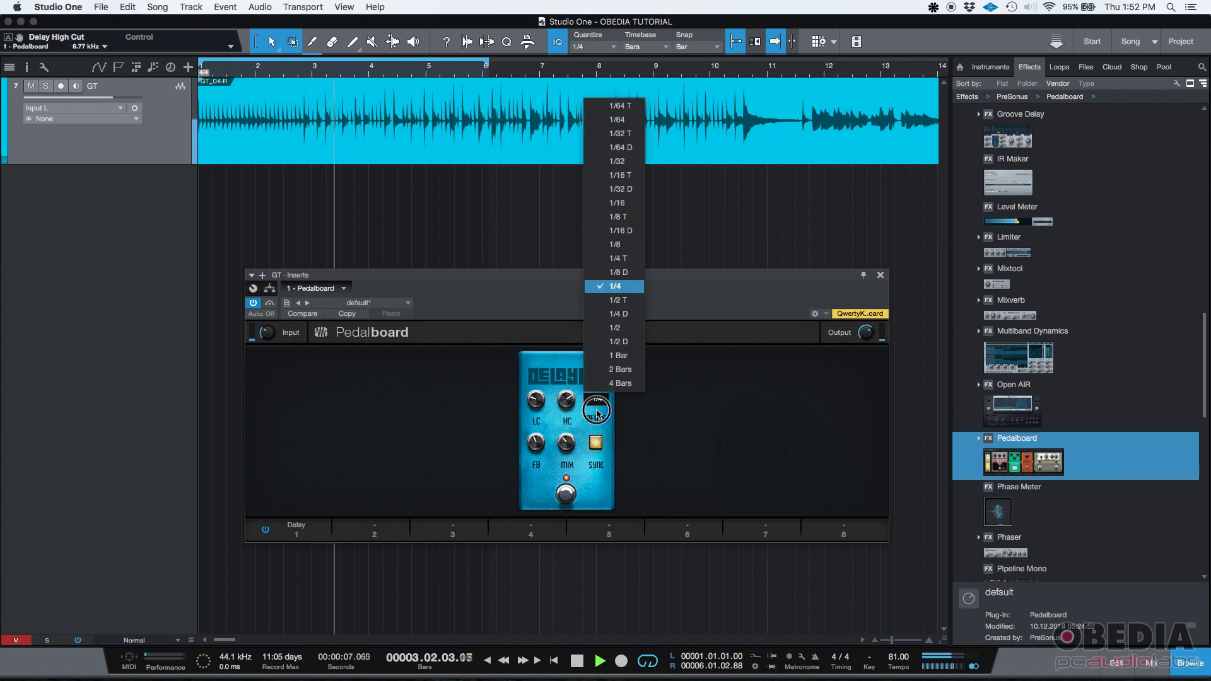
left_click(617, 202)
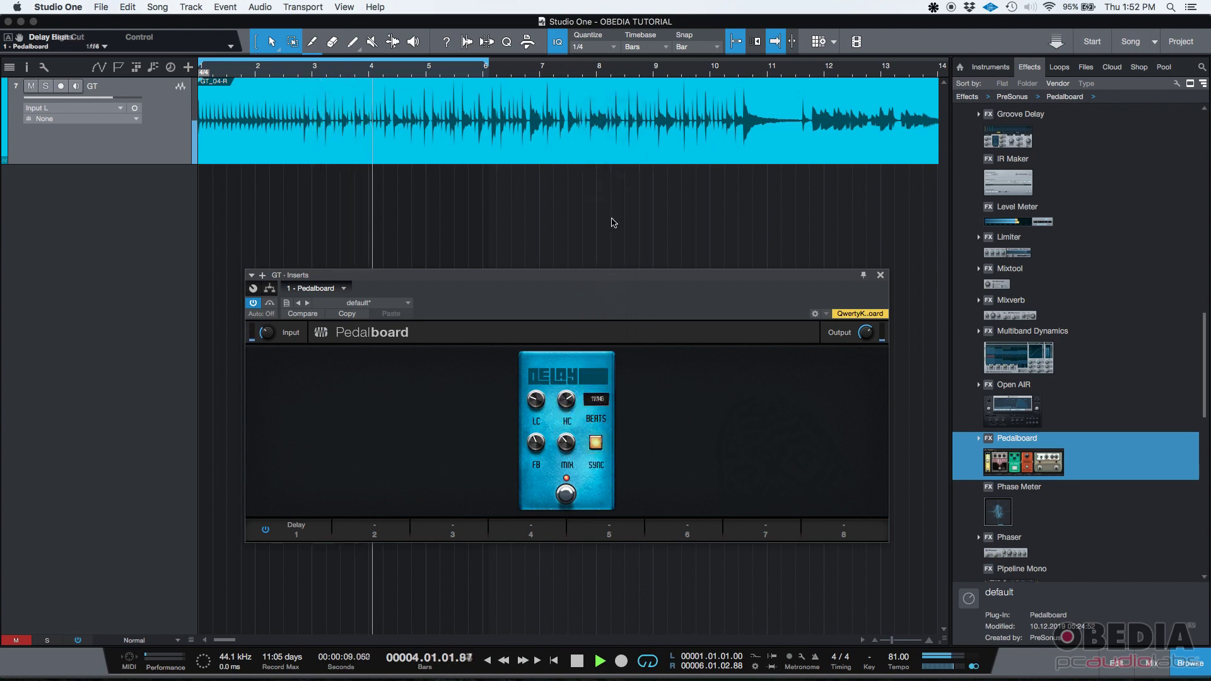
left_click_drag(537, 446, 545, 479)
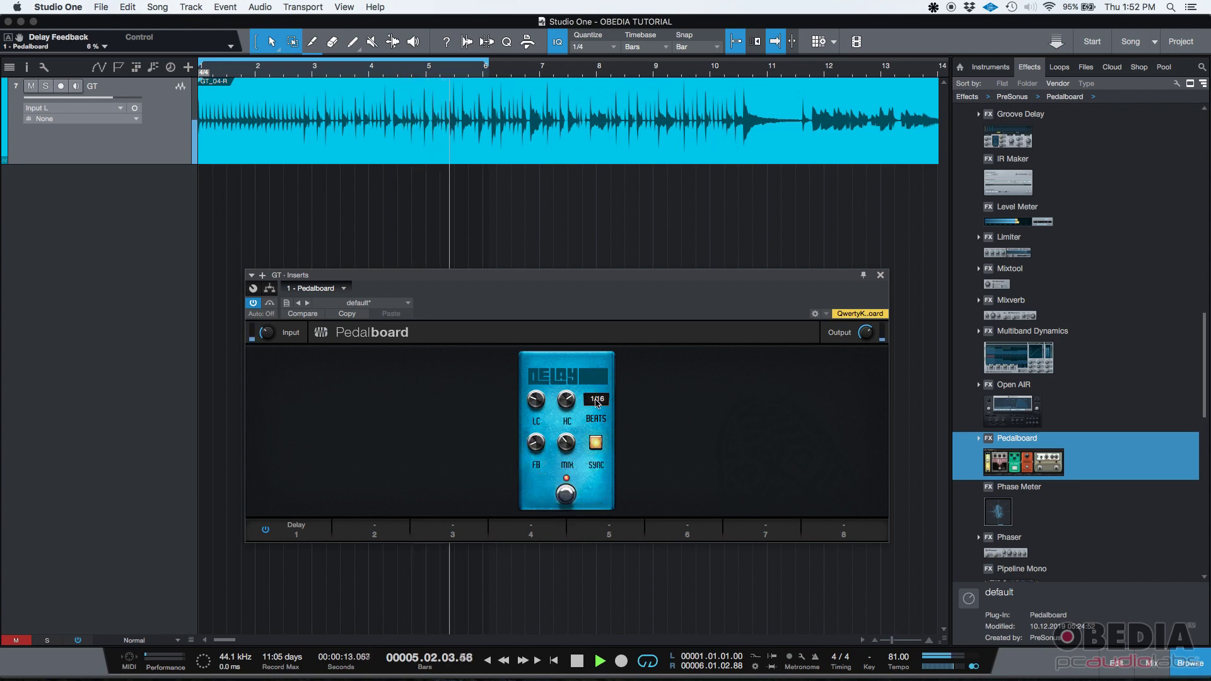
left_click(597, 404)
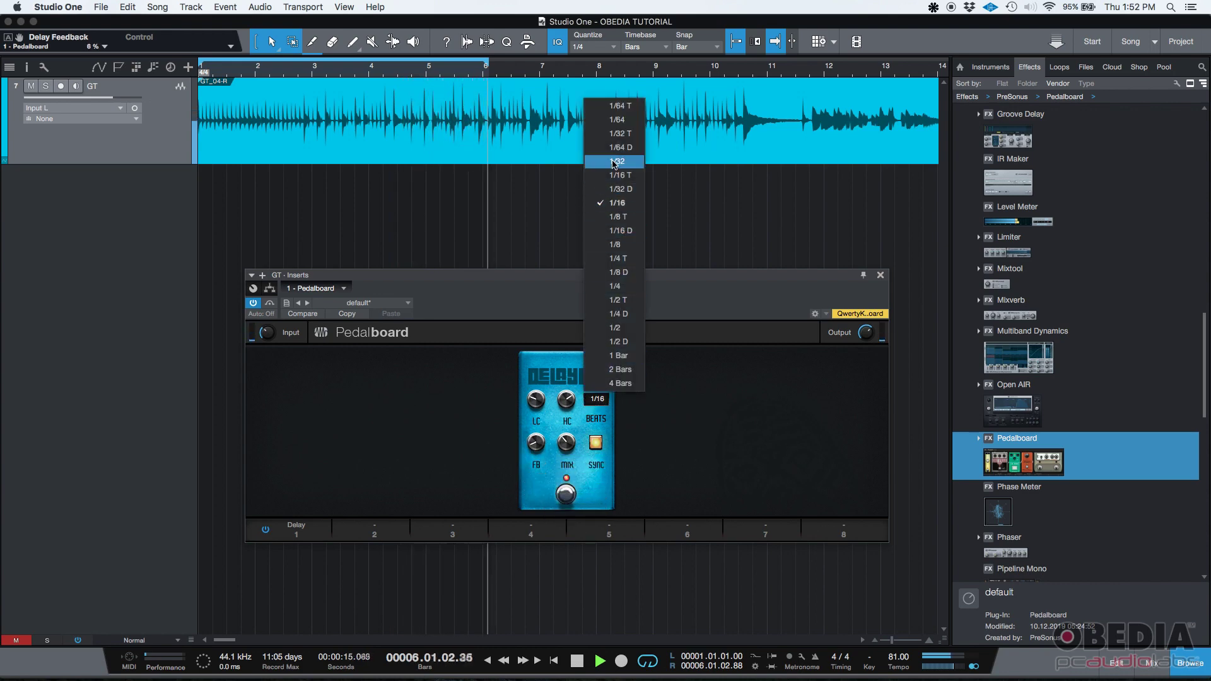
left_click(615, 286)
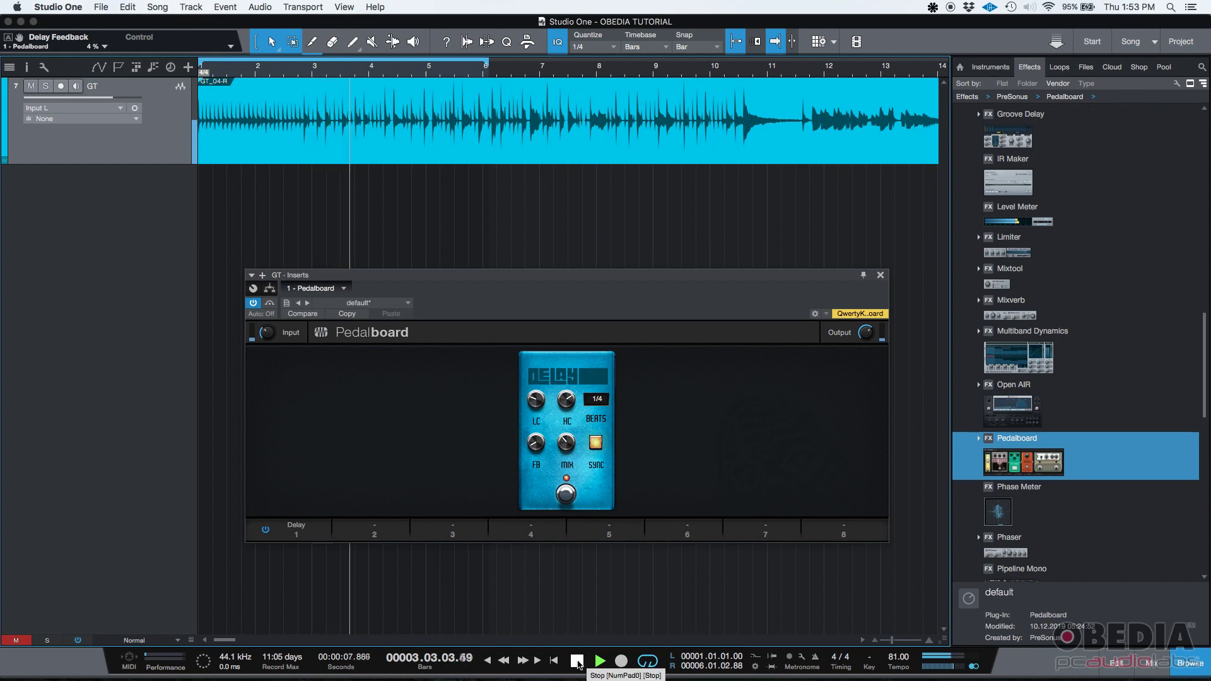
left_click(577, 661)
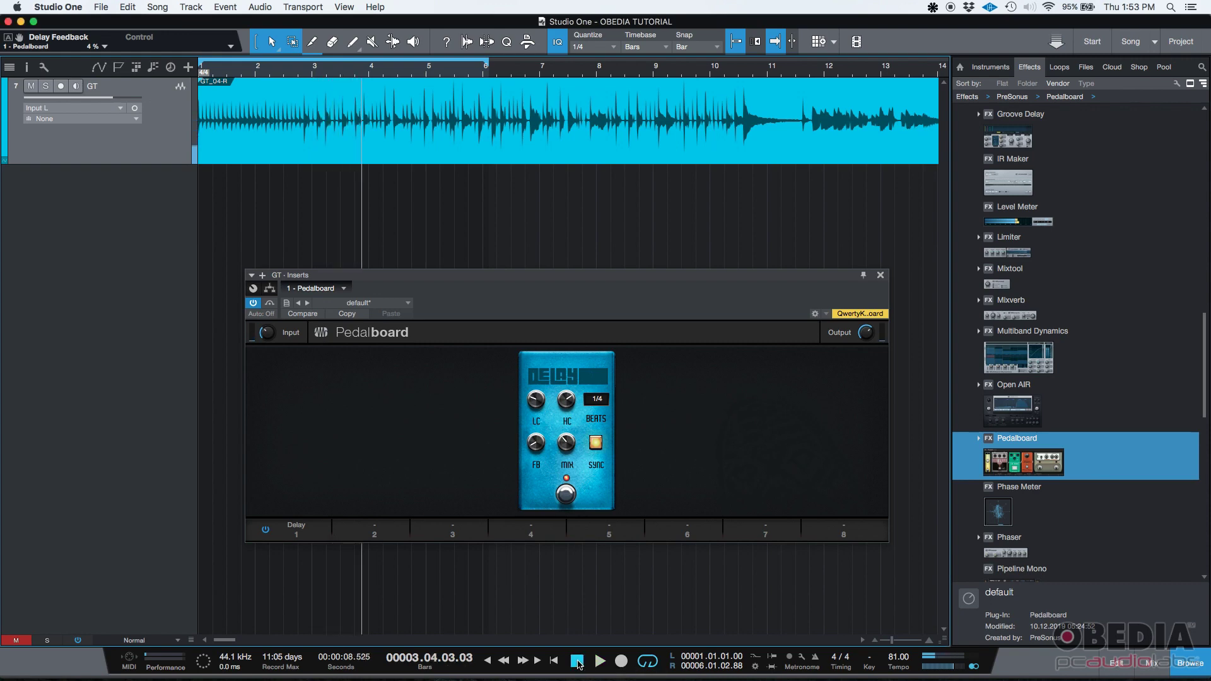
Load a Reverb pedal into slot 2 and set its size to 38% during playback.
left_click(375, 531)
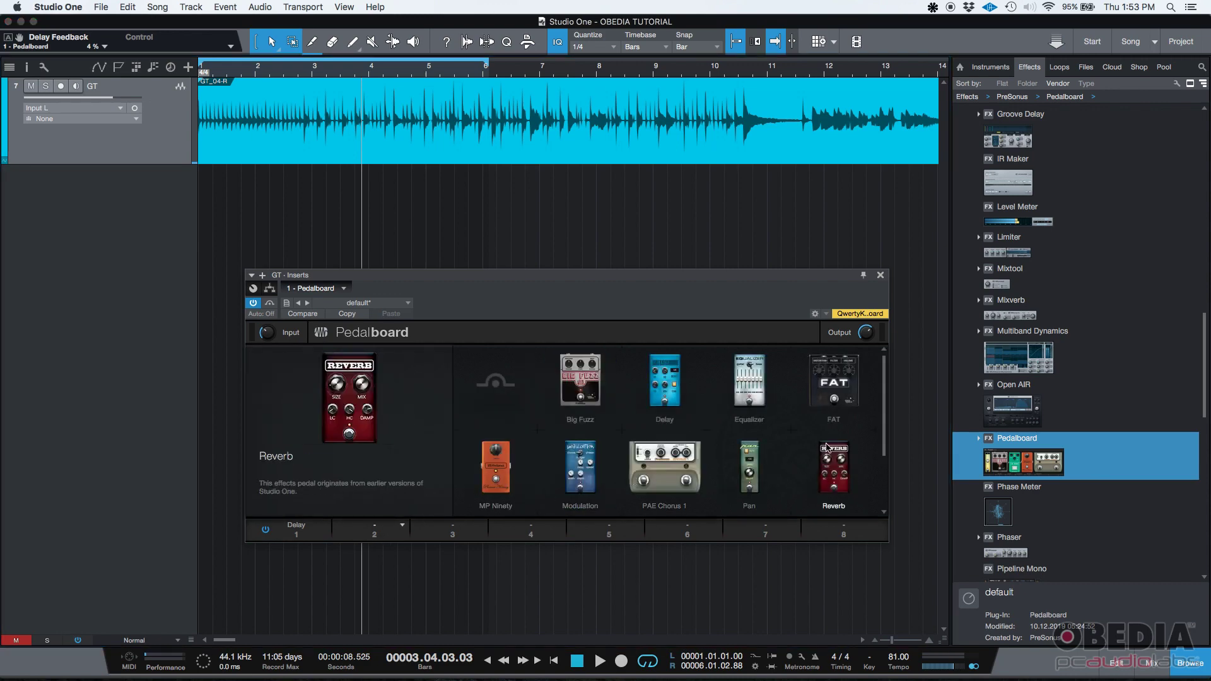
left_click(837, 466)
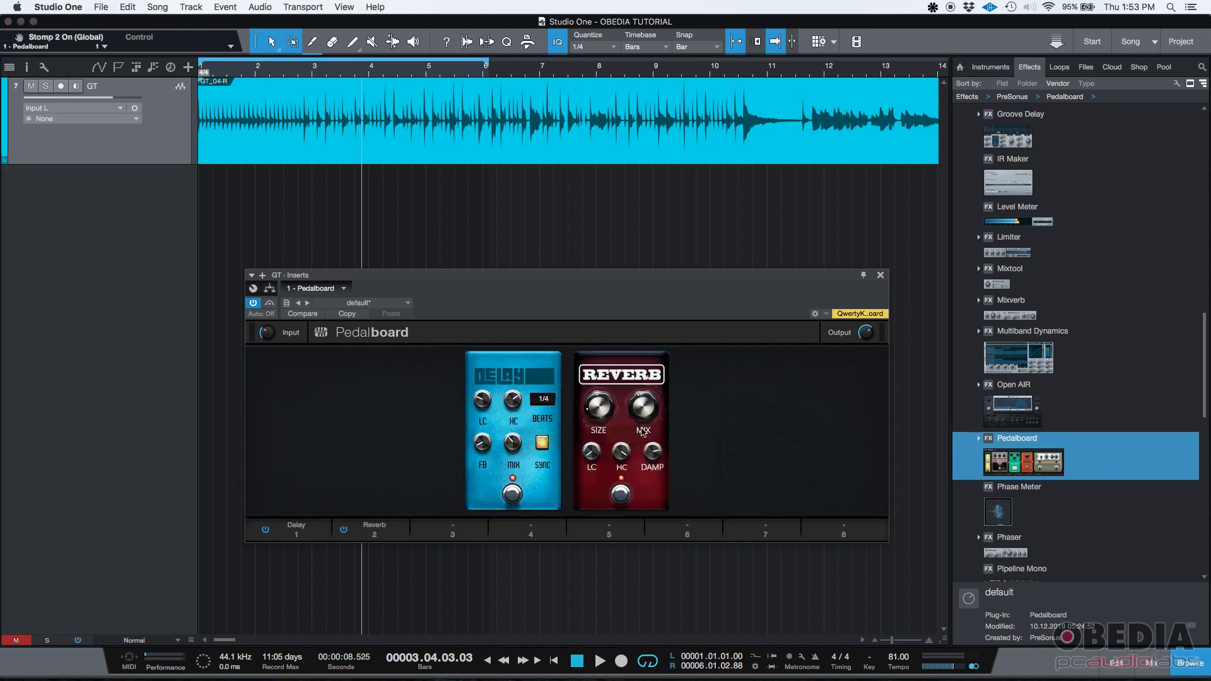
mouse_move(506, 411)
left_click(599, 661)
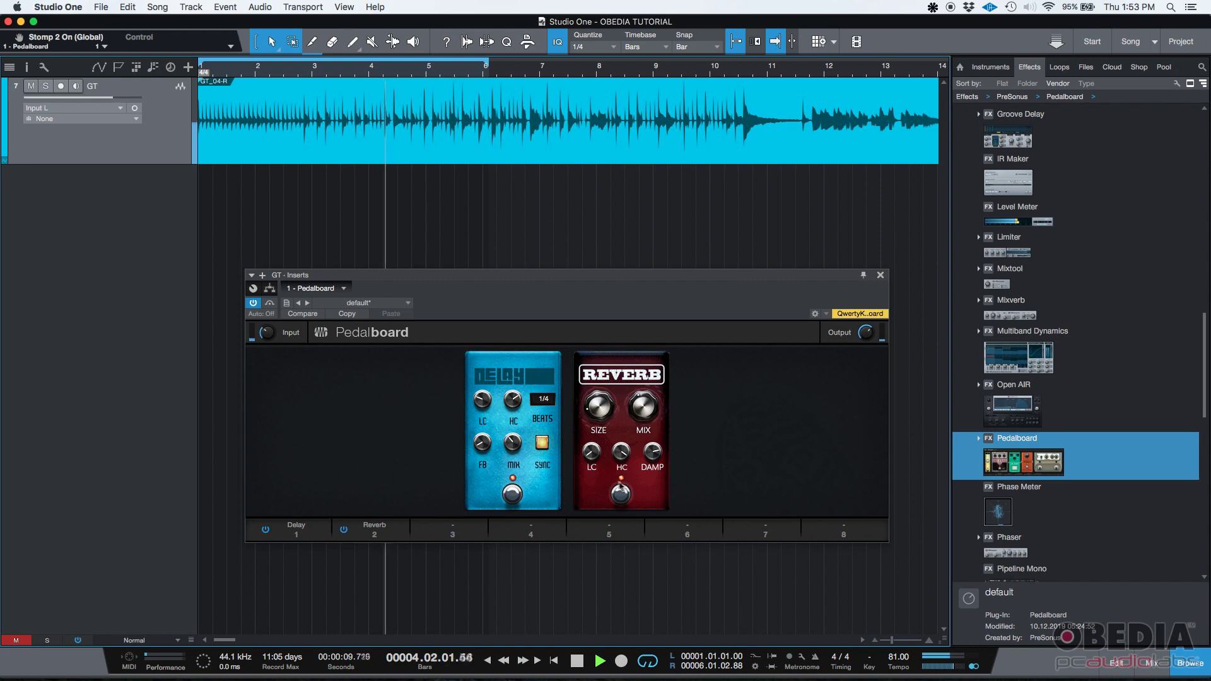
left_click_drag(598, 407, 644, 480)
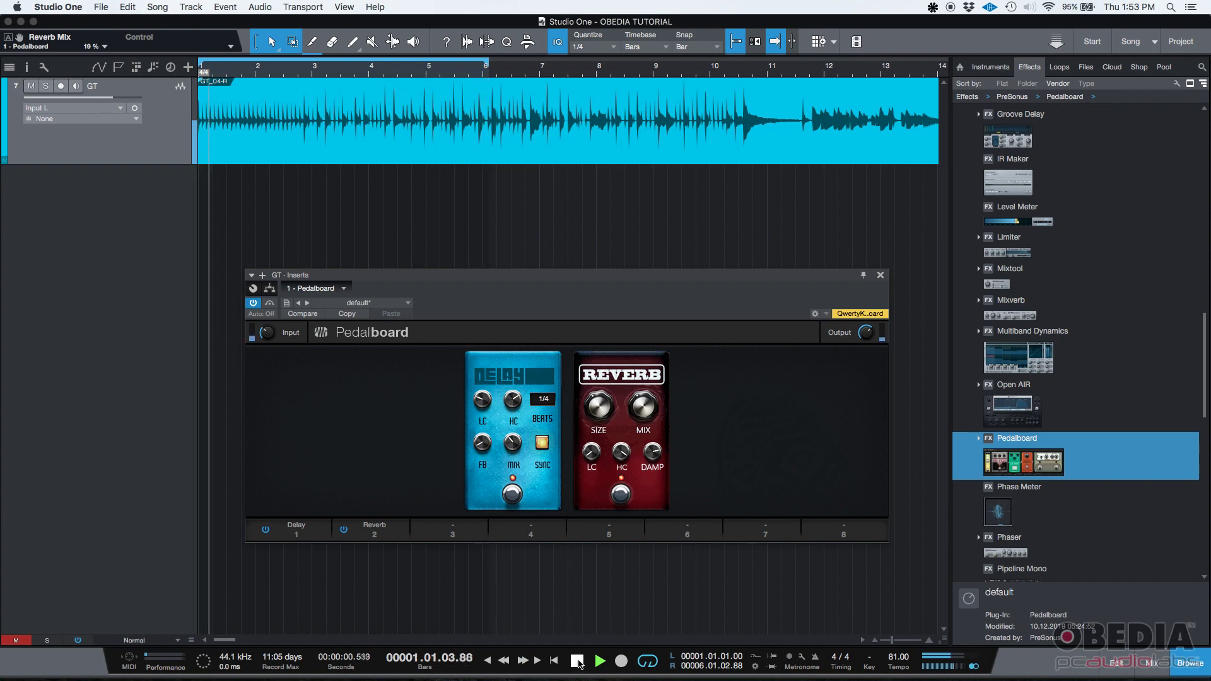
left_click(578, 662)
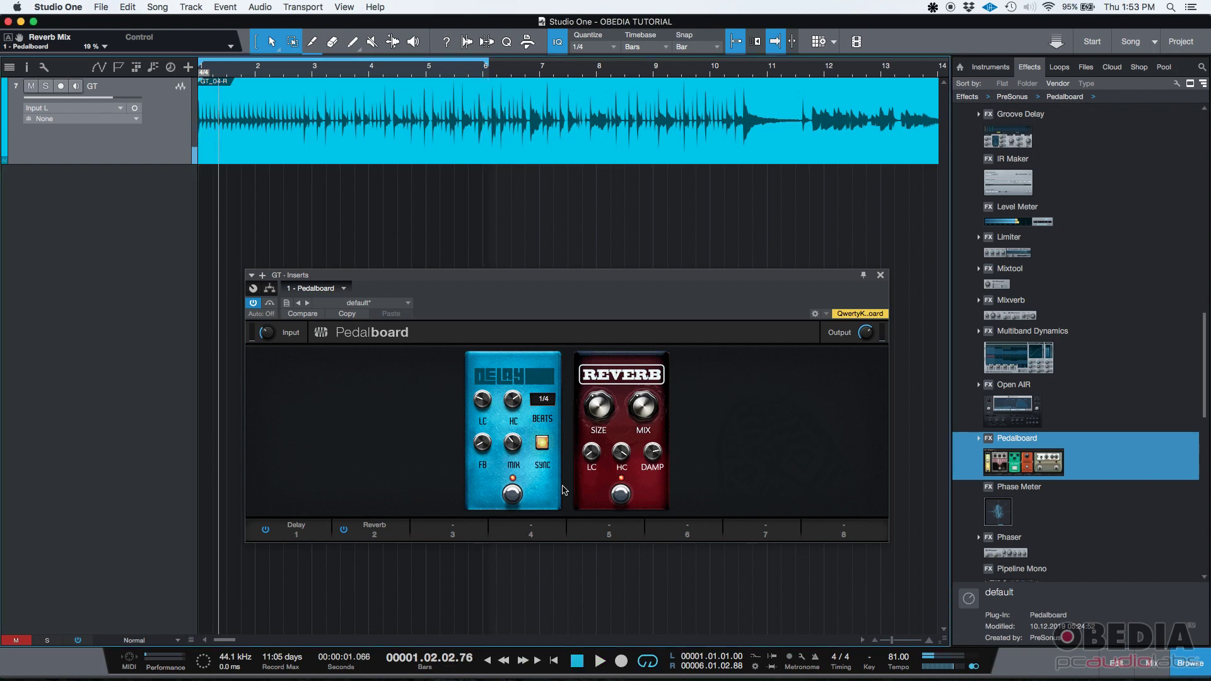
Load a Tube Driver pedal into slot 3 and set its gain to 7.80 dB during playback.
left_click(454, 531)
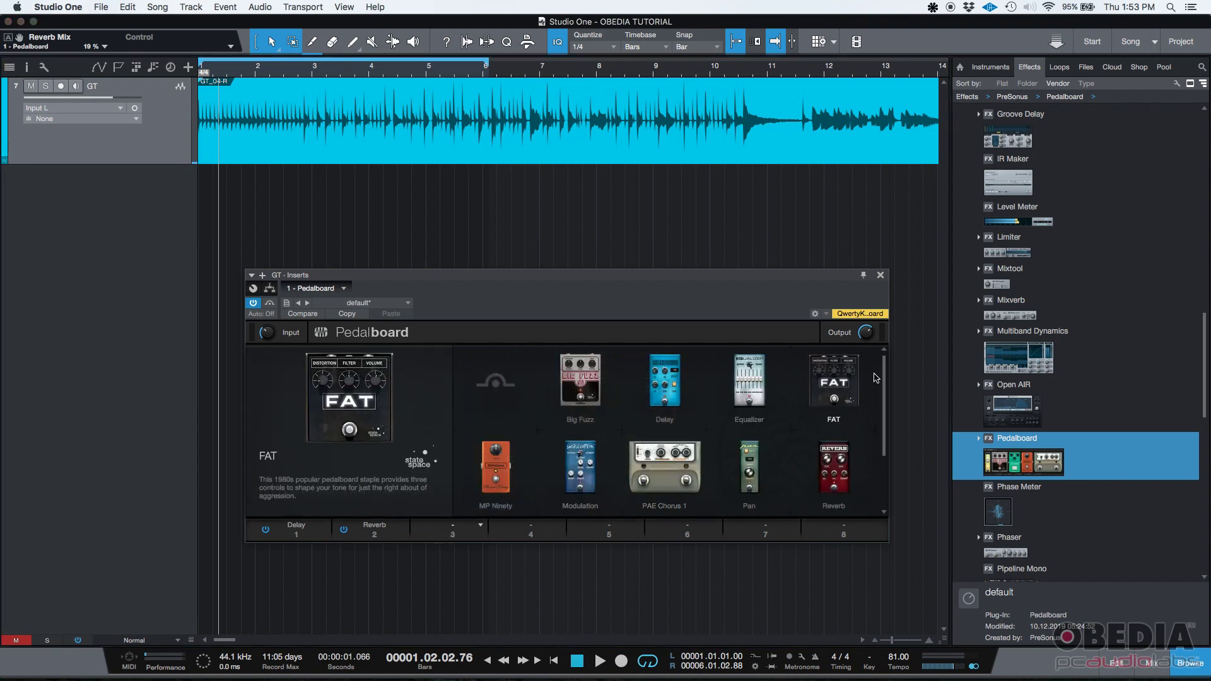
left_click_drag(885, 379, 884, 451)
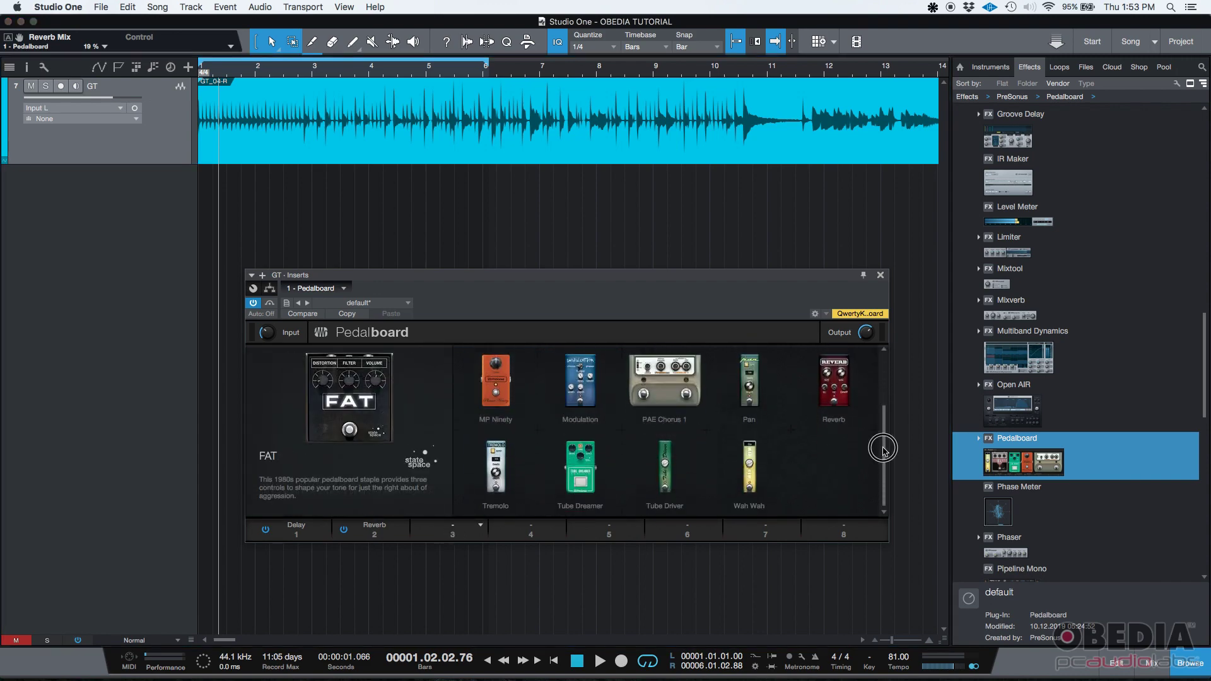
left_click(666, 468)
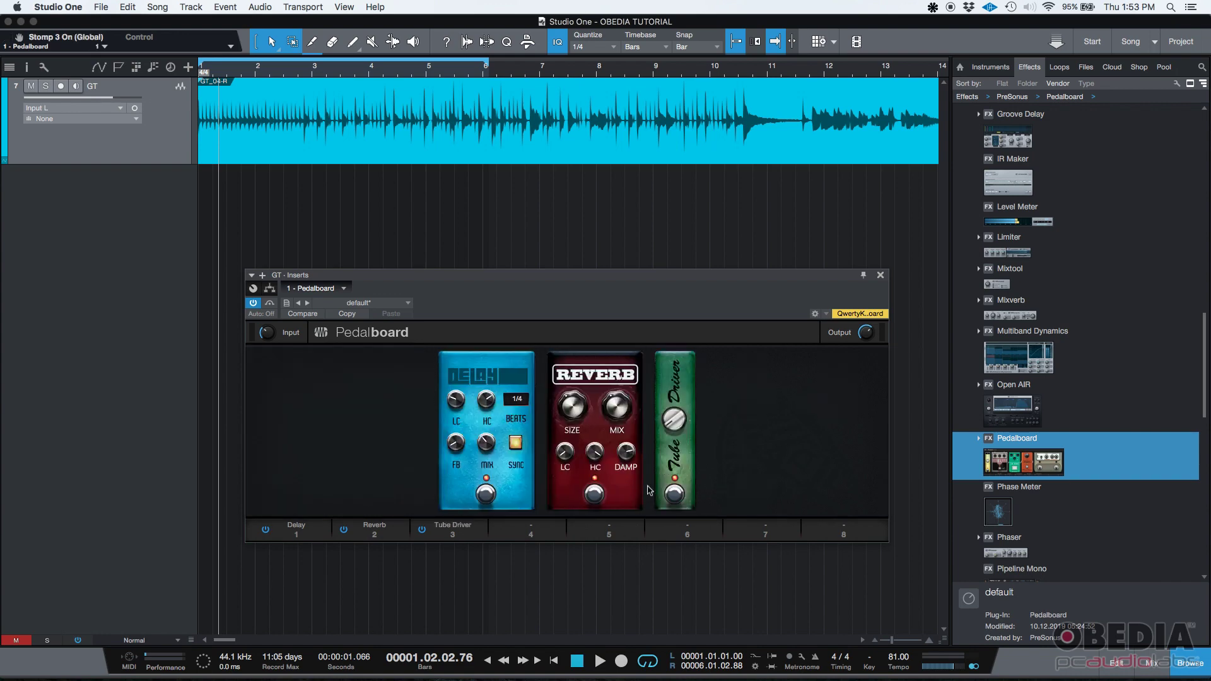
left_click(600, 663)
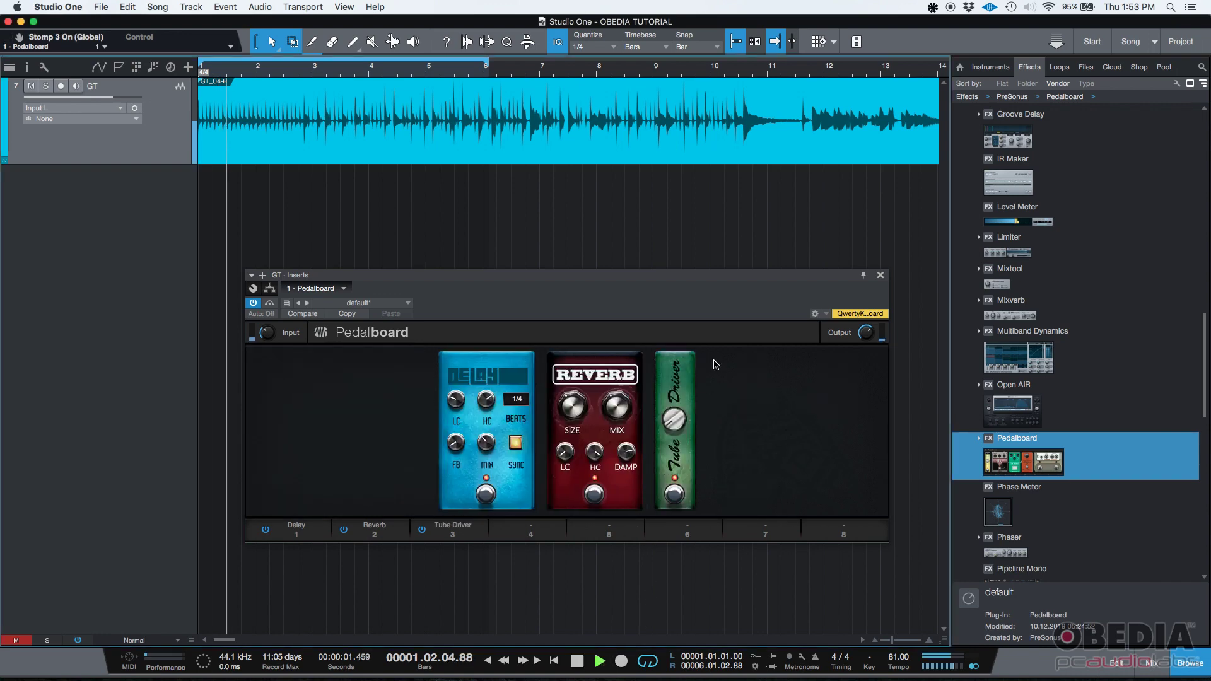
left_click_drag(674, 418, 671, 328)
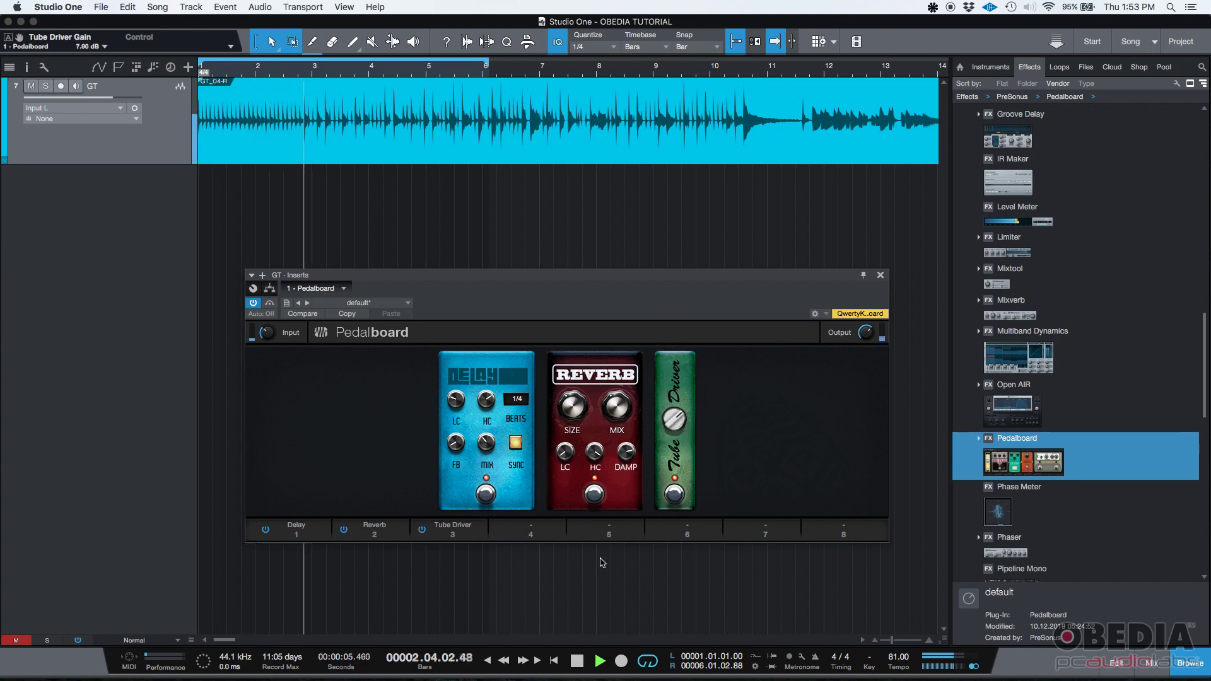
left_click_drag(673, 417, 652, 230)
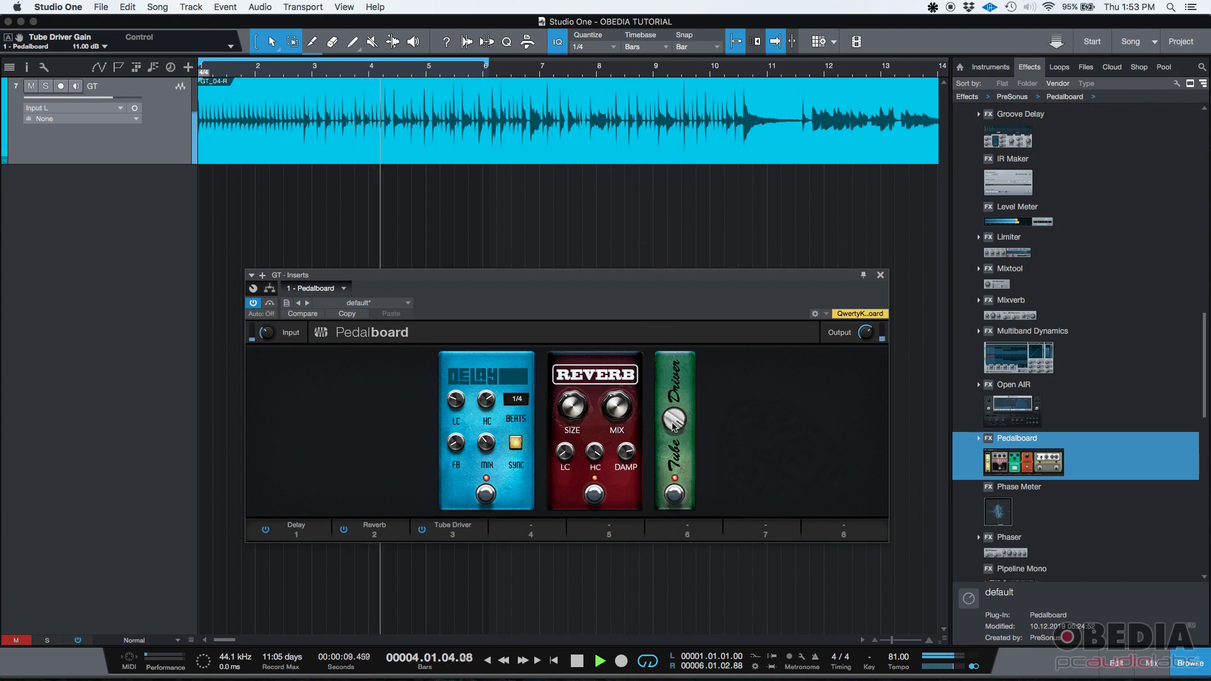
left_click_drag(674, 419, 648, 483)
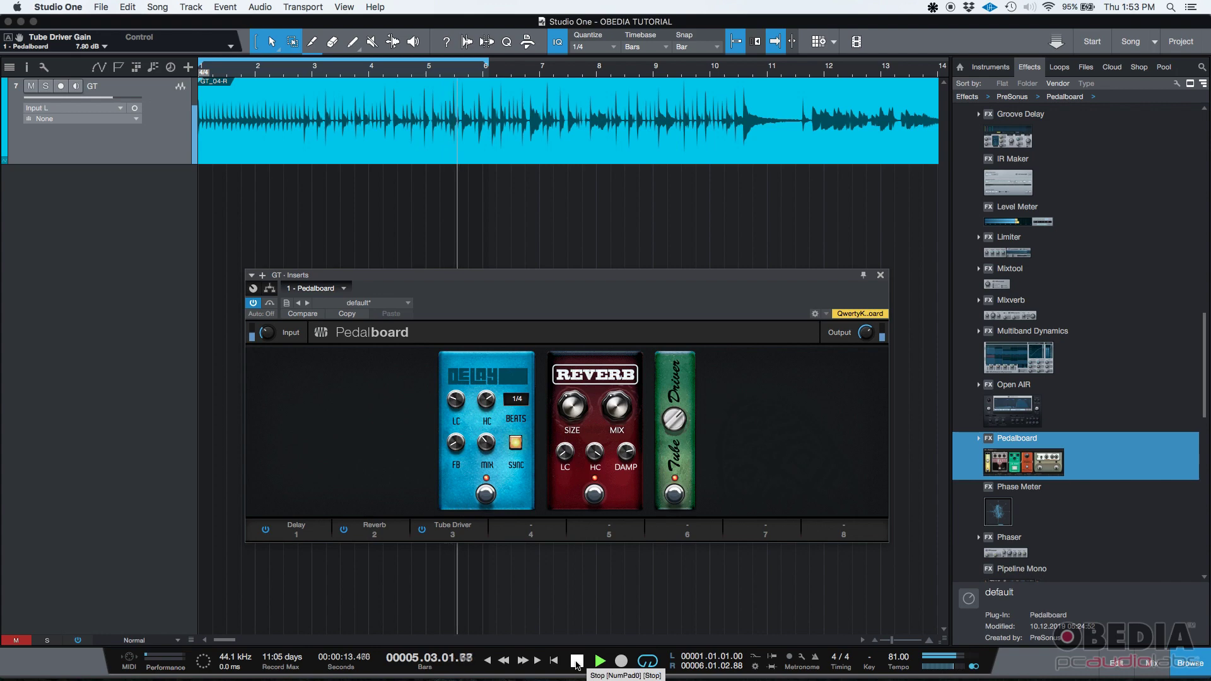
left_click(577, 661)
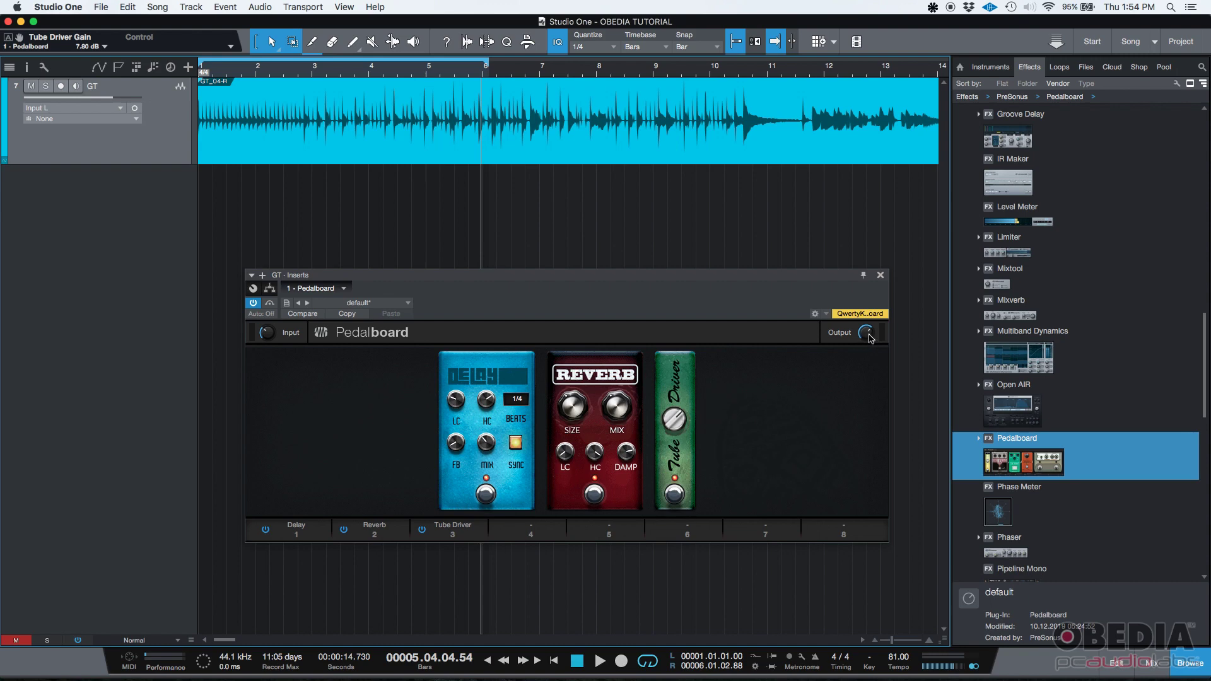
Adjust the Pedalboard's output level, then switch to the OBEDIA website in Firefox.
left_click_drag(867, 339, 868, 338)
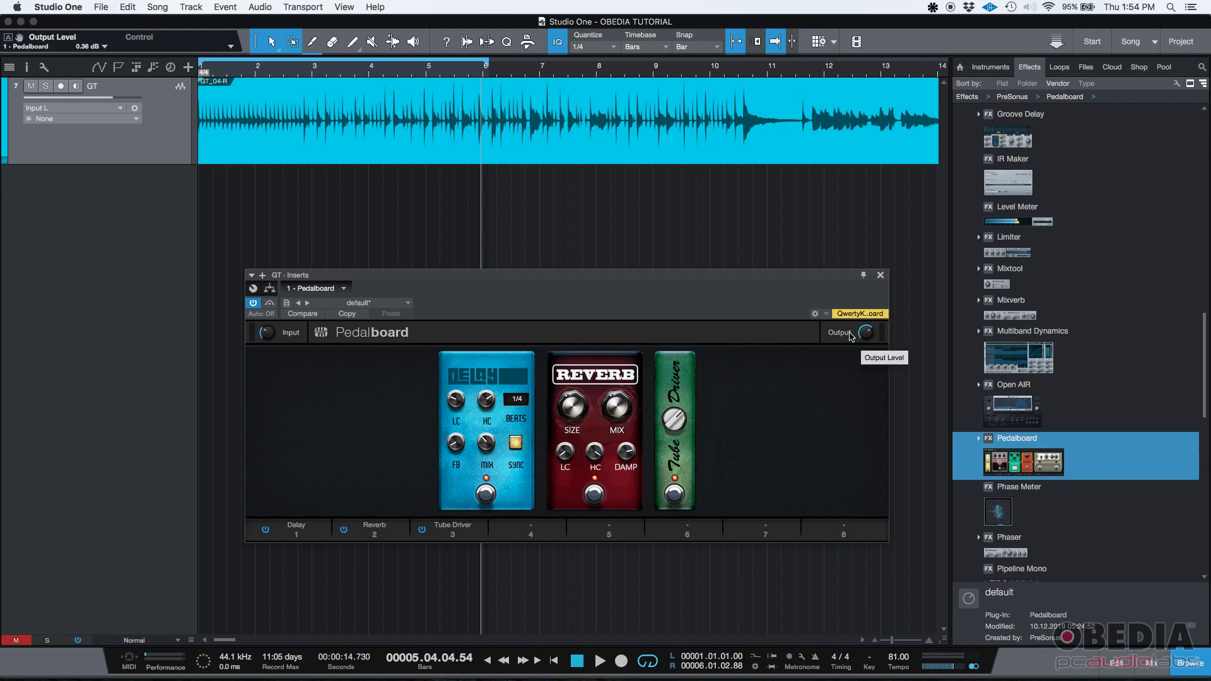
key("super+Tab")
key("super+Tab")
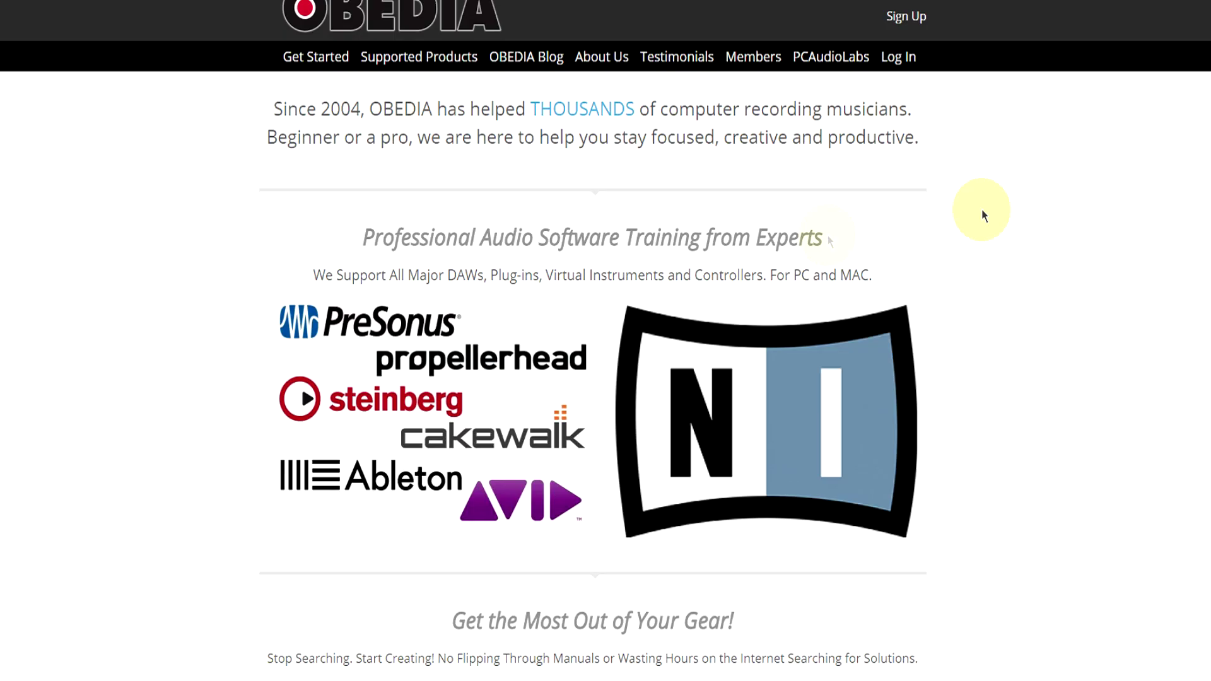
Scroll to OBEDIA's Rates and Services pricing and open the Get Started sign-up form.
scroll(773, 265, "down", 15)
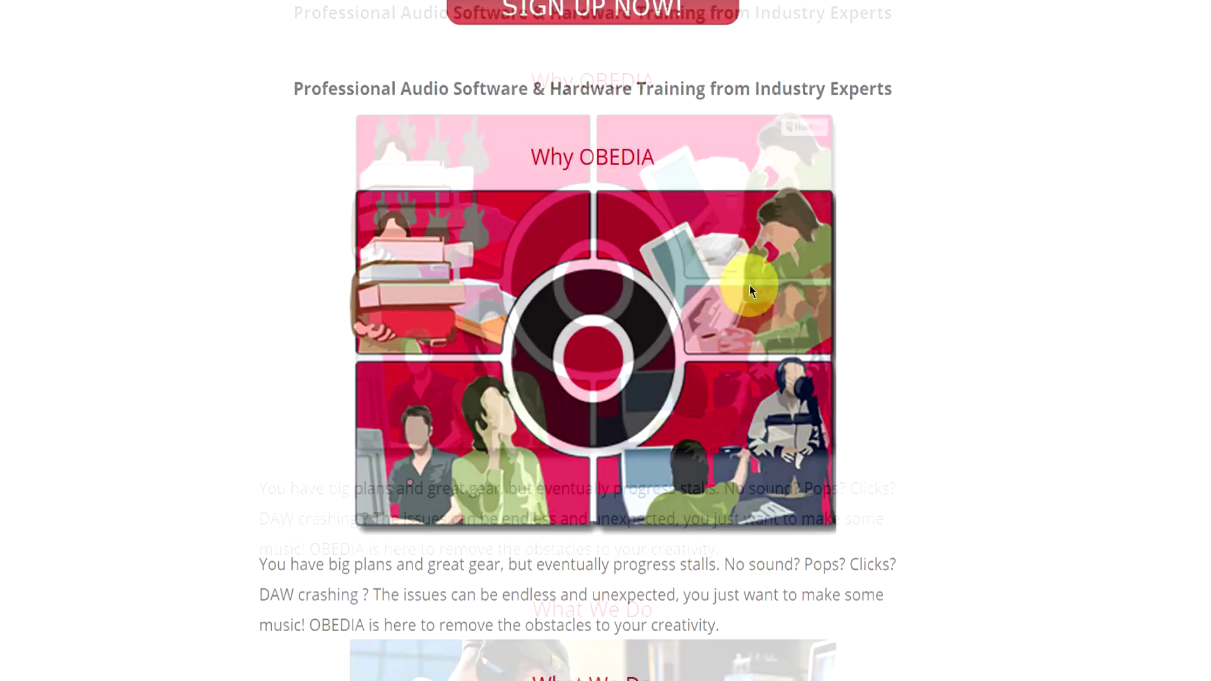
scroll(725, 296, "down", 15)
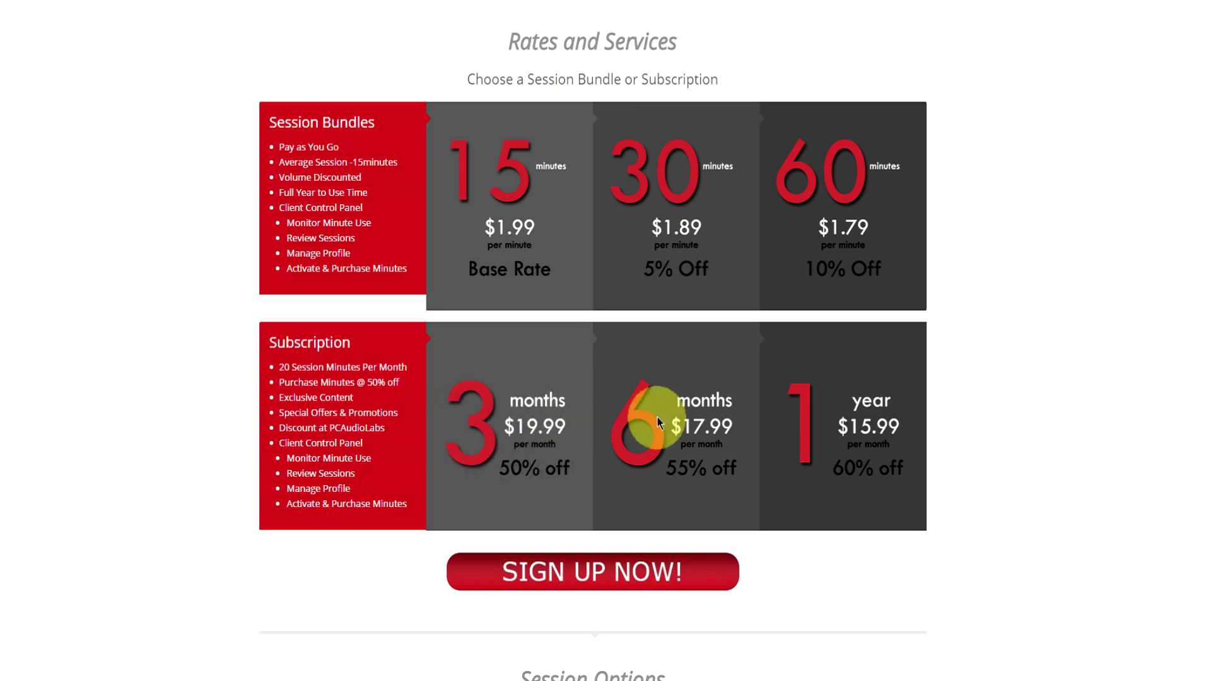
scroll(785, 429, "down", 3)
left_click(533, 419)
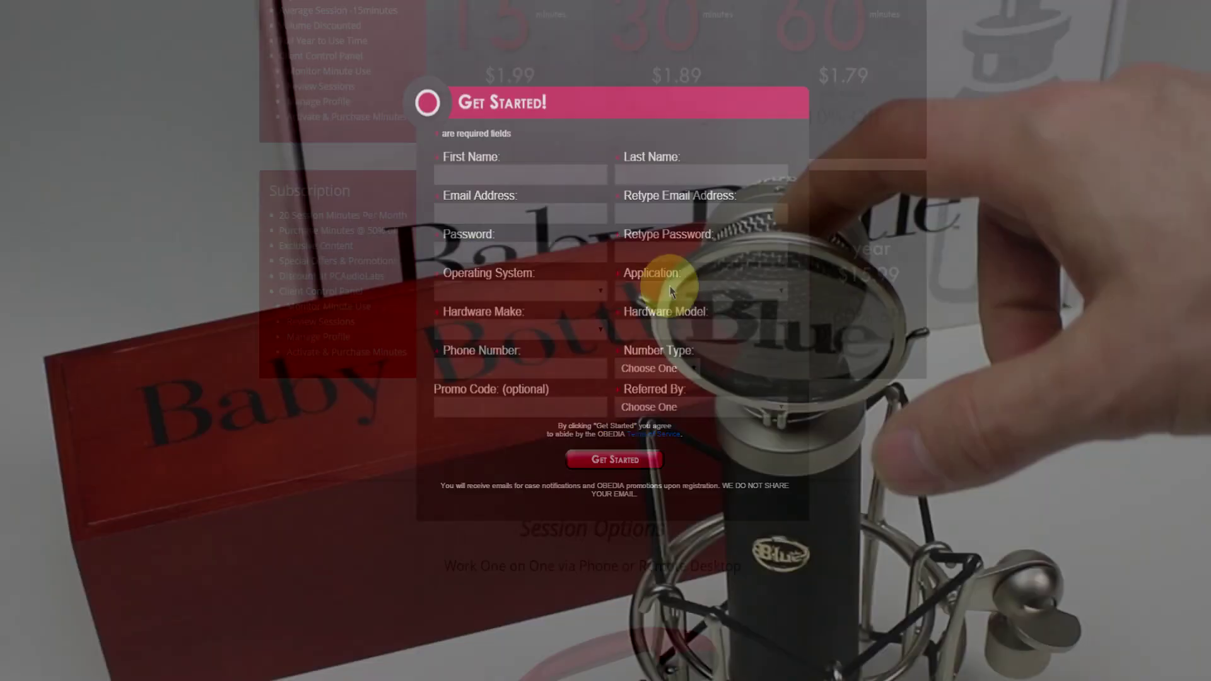